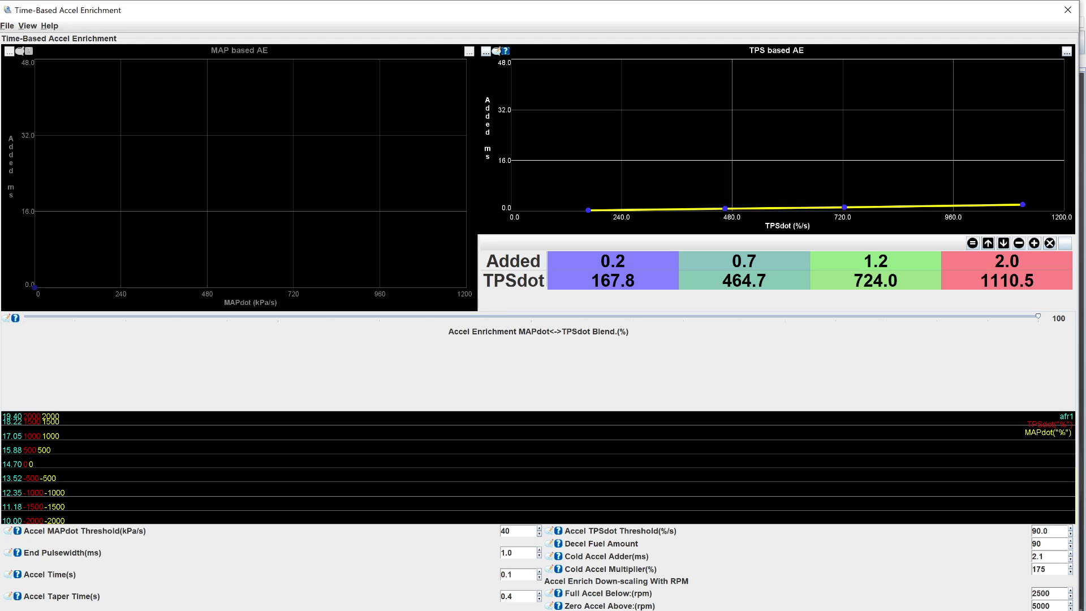
- Bring up the DIYAutoTune accel enrichment article in the browser and scroll down through it
mouse_move(475, 610)
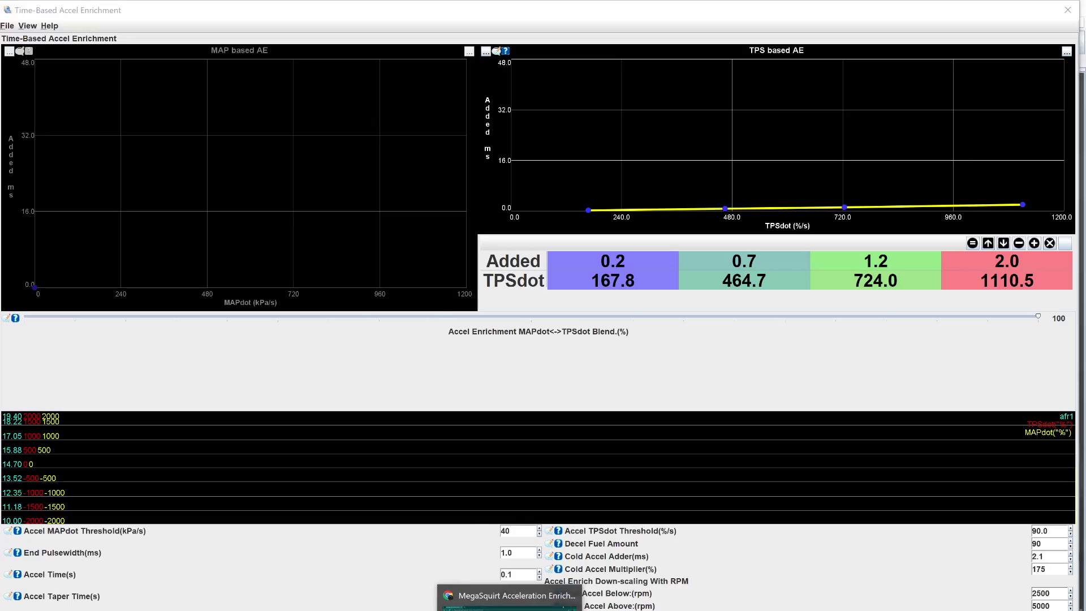
left_click(490, 608)
scroll(800, 508, "up", 20)
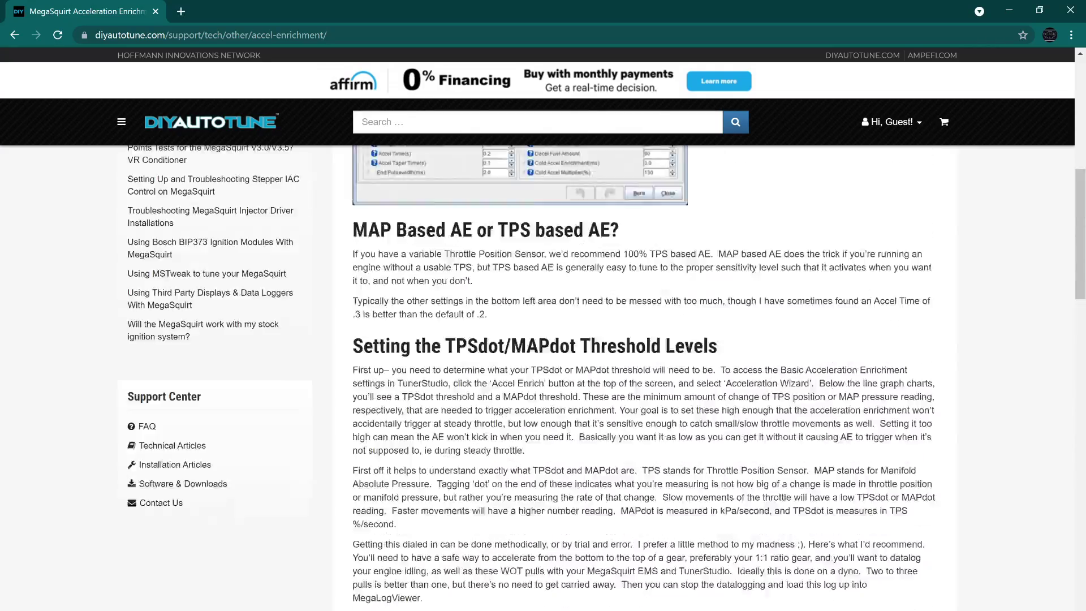
scroll(807, 559, "down", 1)
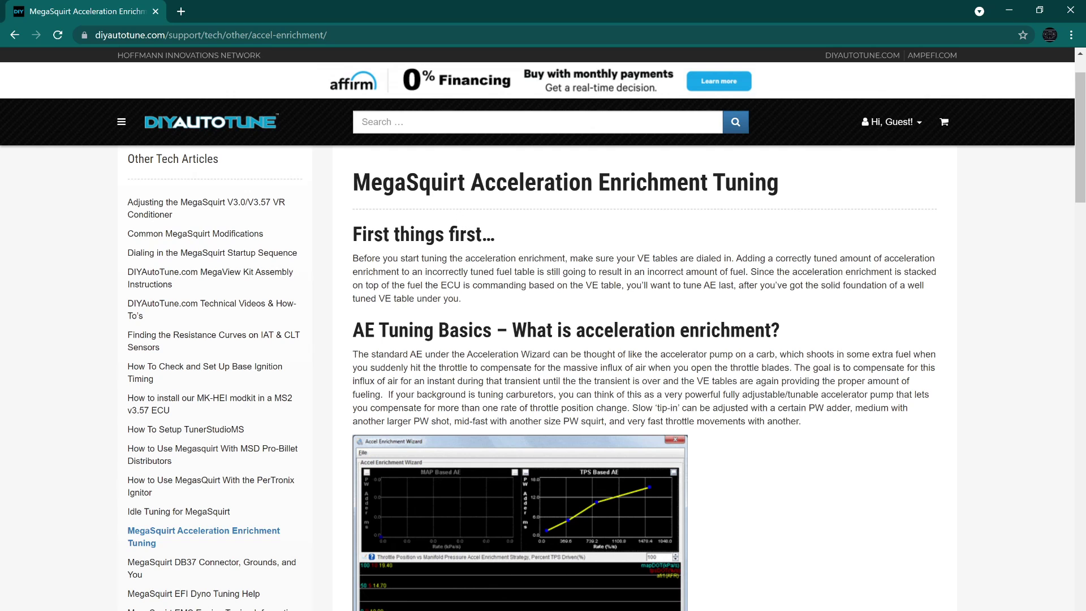
scroll(803, 346, "down", 1)
scroll(742, 428, "down", 7)
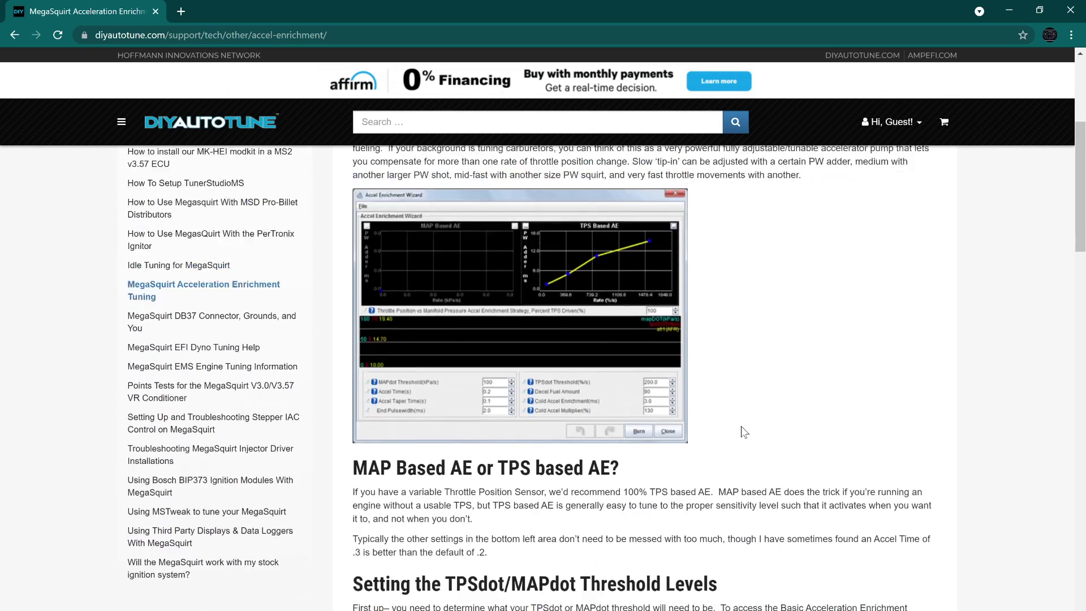
scroll(742, 430, "down", 2)
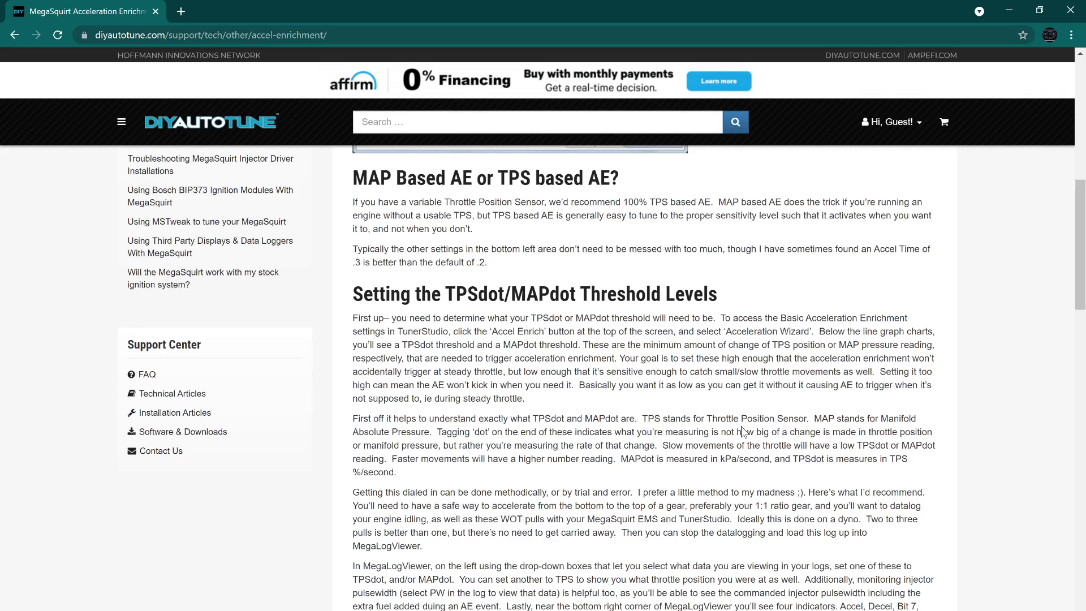
scroll(648, 475, "down", 6)
scroll(648, 475, "down", 6)
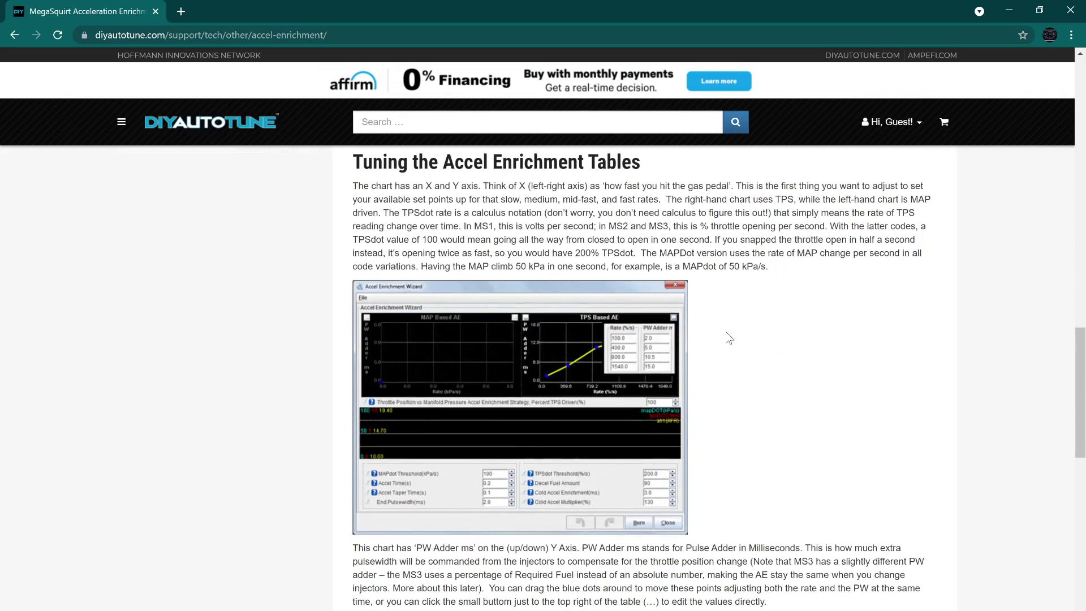
scroll(730, 338, "down", 9)
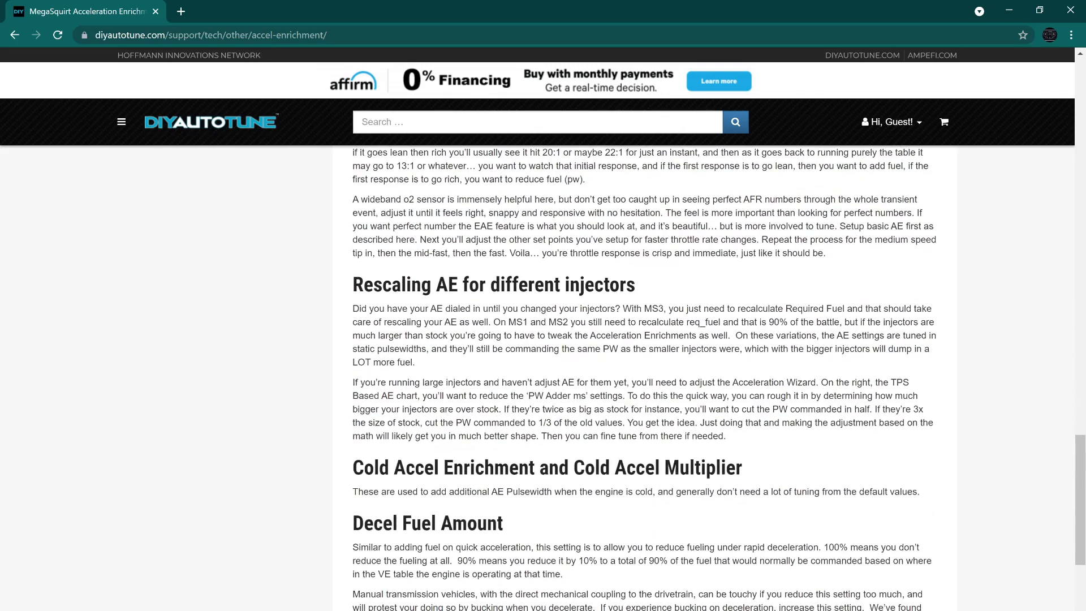
scroll(728, 339, "down", 8)
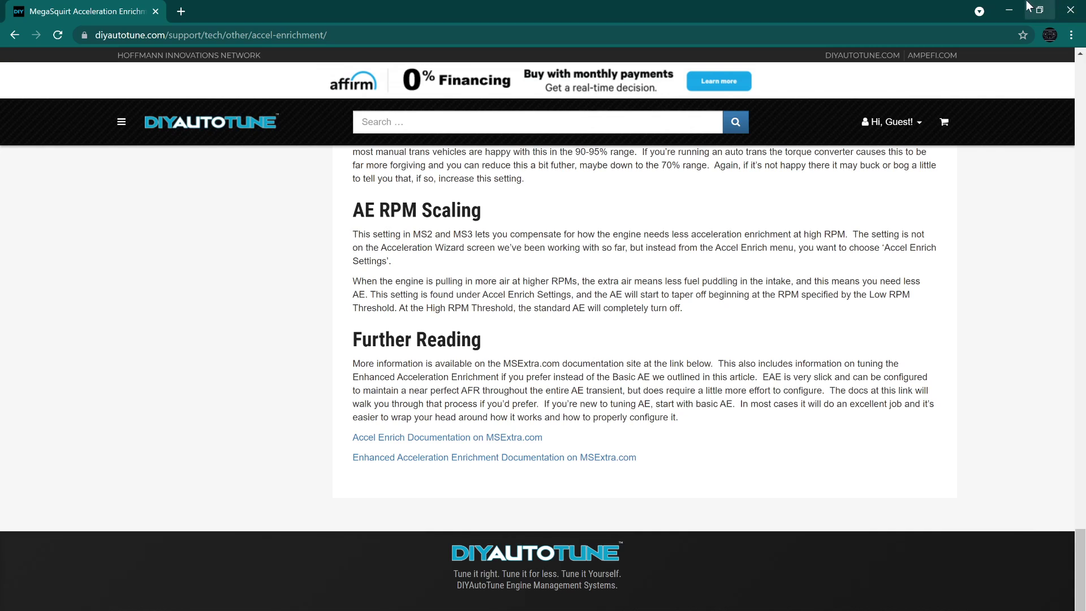
- Back in TunerStudio, lower and then raise the MAPdot to TPSdot blend percentage
left_click(1009, 10)
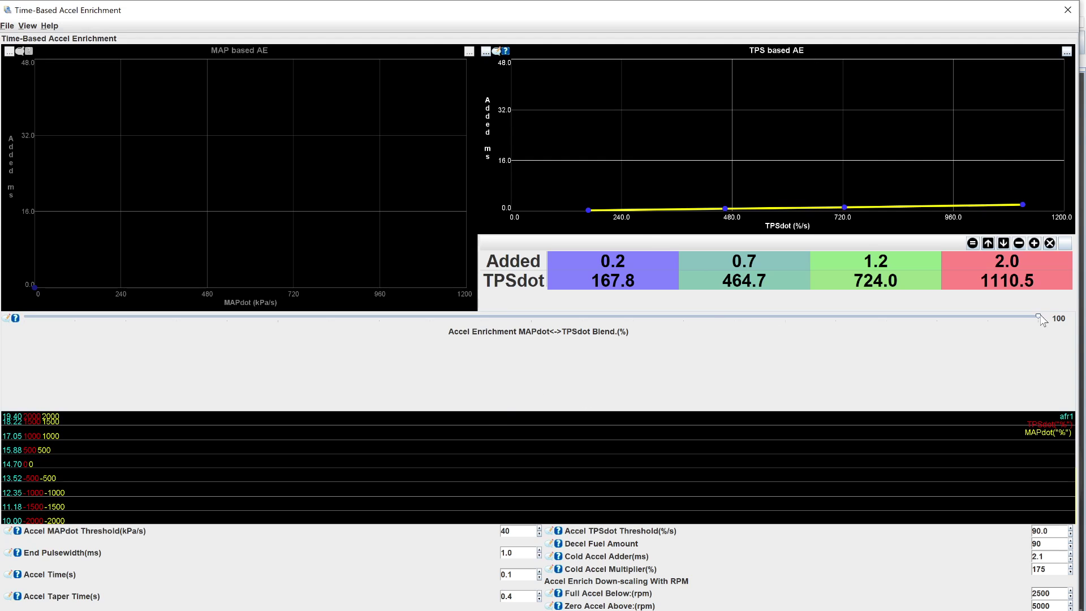
left_click_drag(1041, 317, 528, 346)
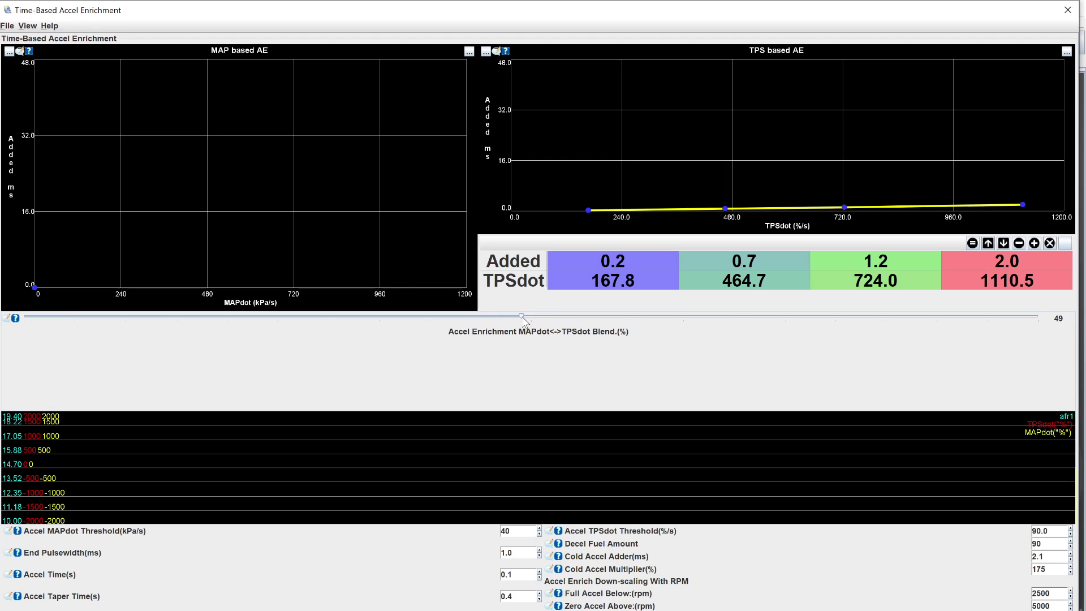
left_click_drag(520, 316, 1055, 338)
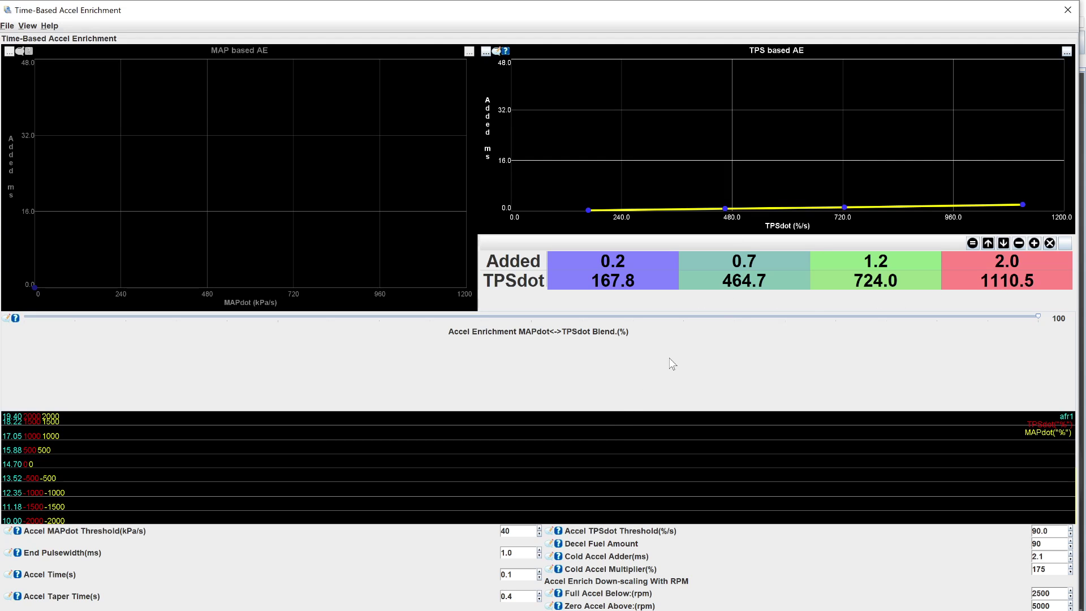
- Select the TPSdot breakpoints 167.8, 464.7, 724.0 and 1110.5 in the TPS based AE table
left_click(619, 277)
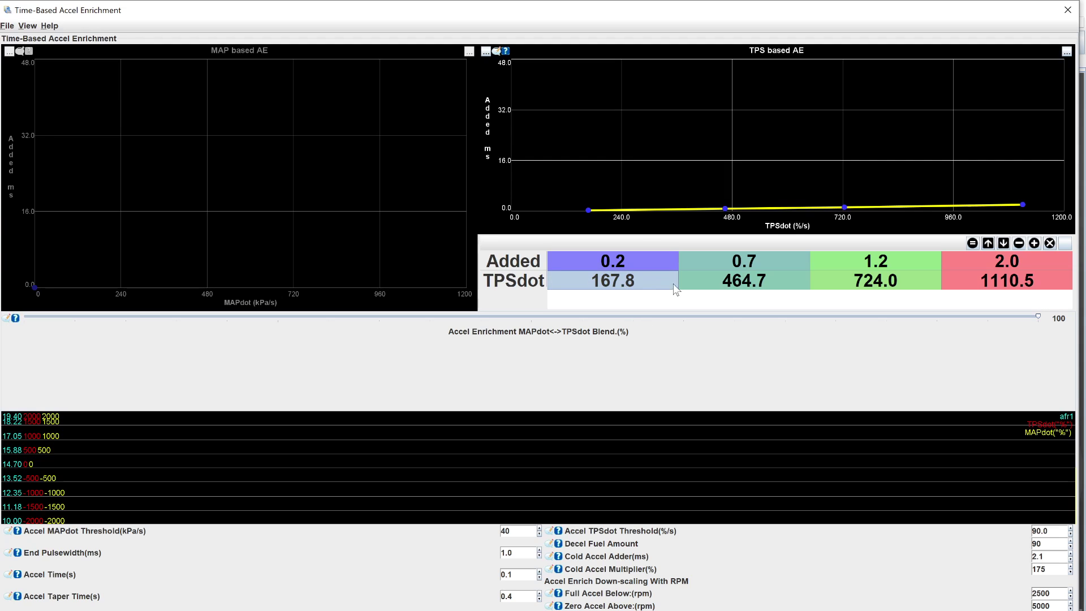
left_click(1001, 286)
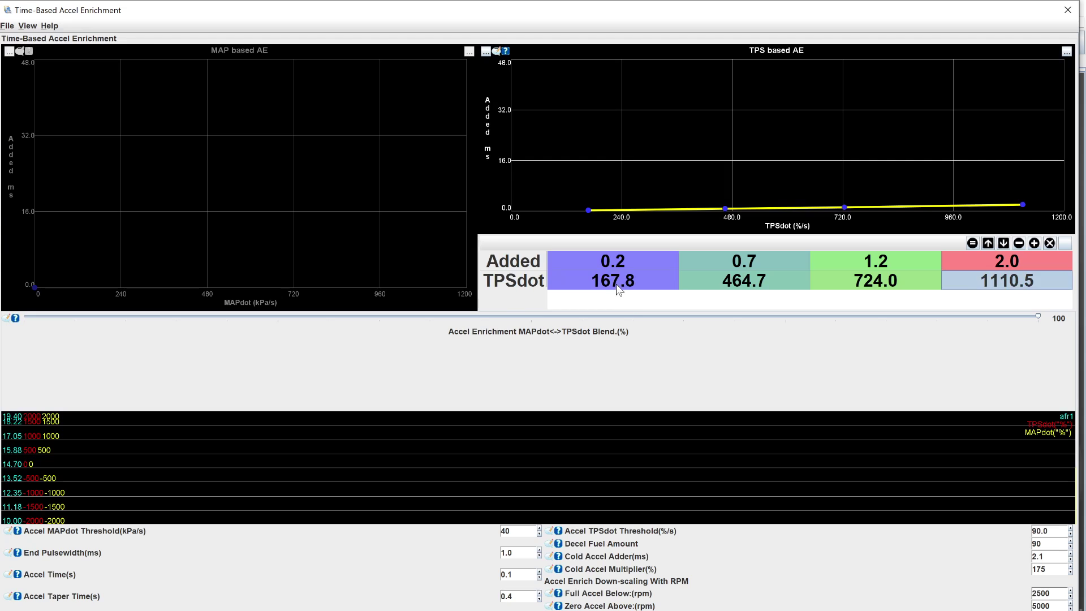
left_click(616, 285)
left_click(1021, 291)
left_click(641, 288)
left_click_drag(667, 280, 704, 284)
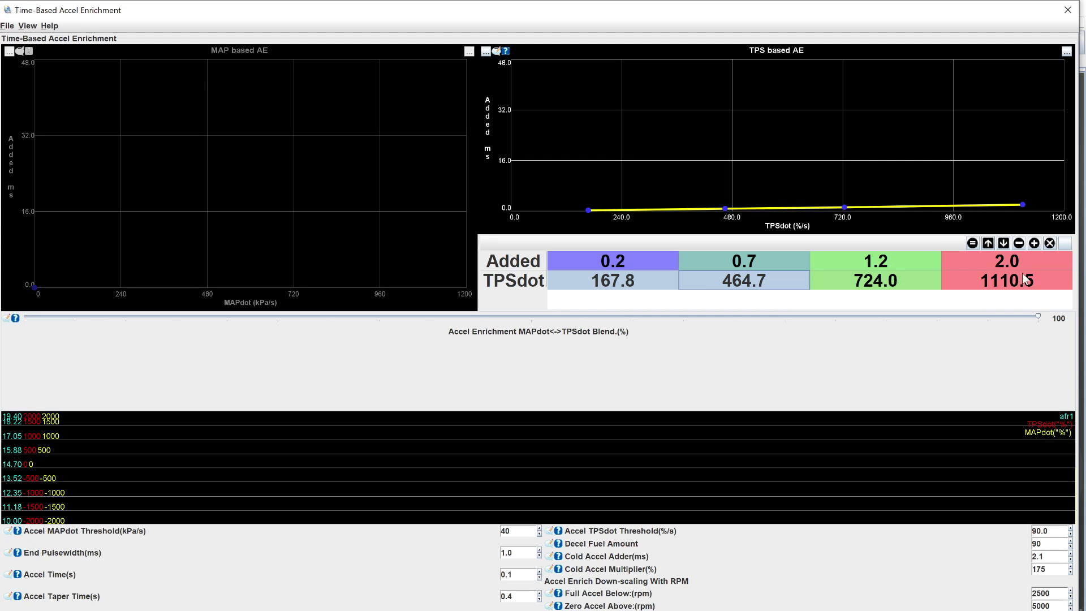
left_click(885, 283)
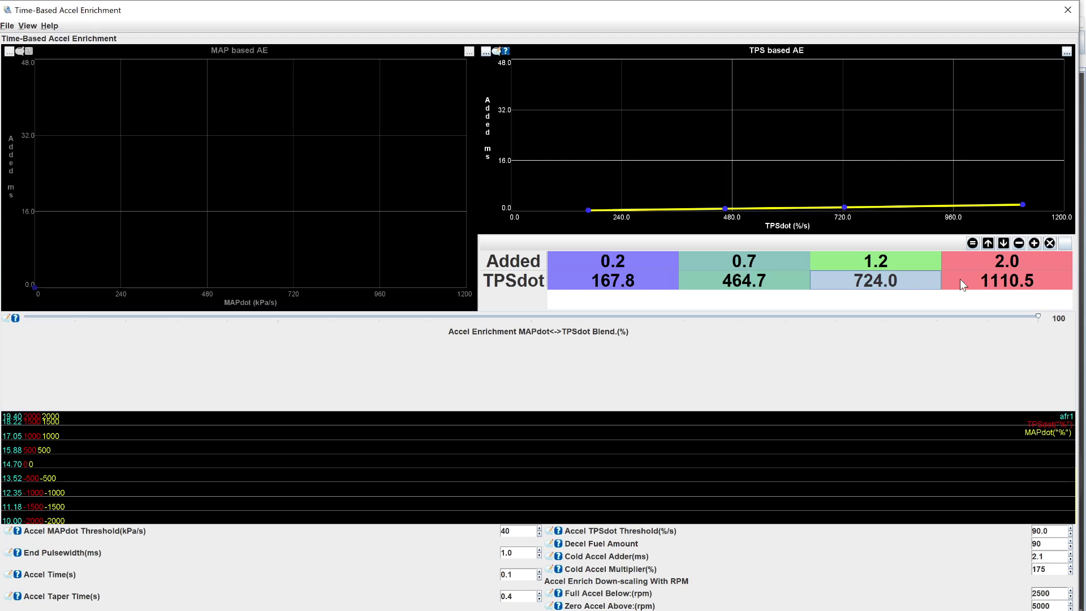
left_click(984, 281, "shift")
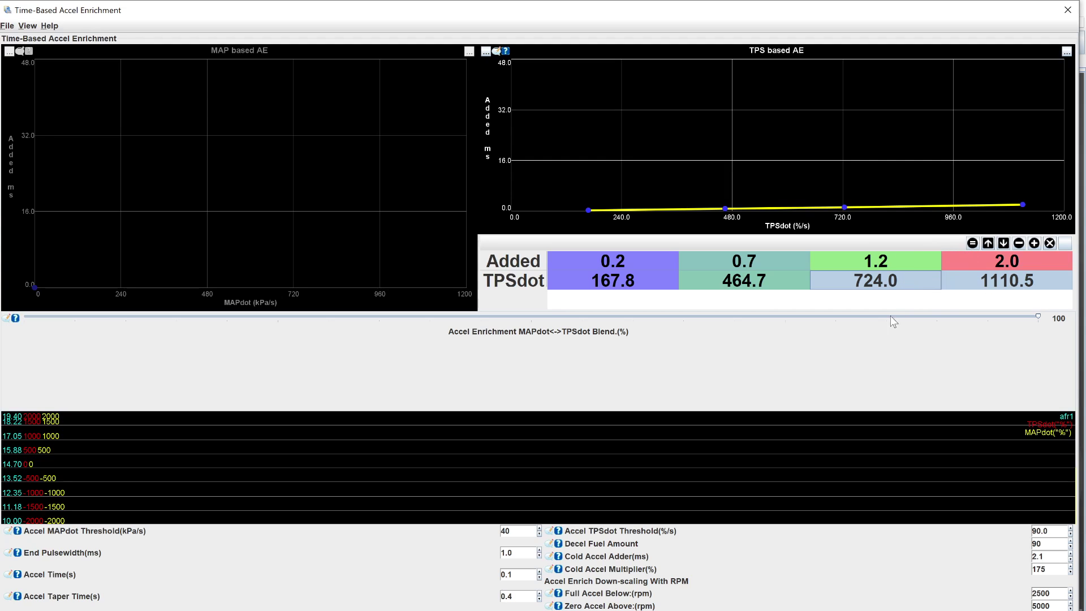
- Select the Added values 0.2, 0.7, 1.2 and 2.0 alongside their TPSdot breakpoints
left_click(624, 263)
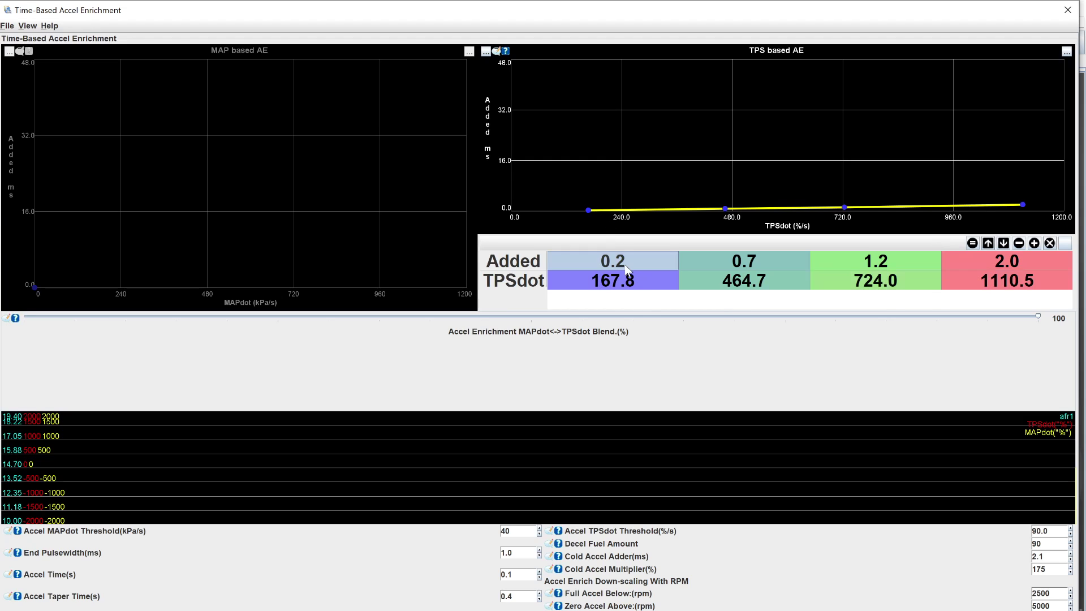
left_click_drag(648, 256, 989, 264)
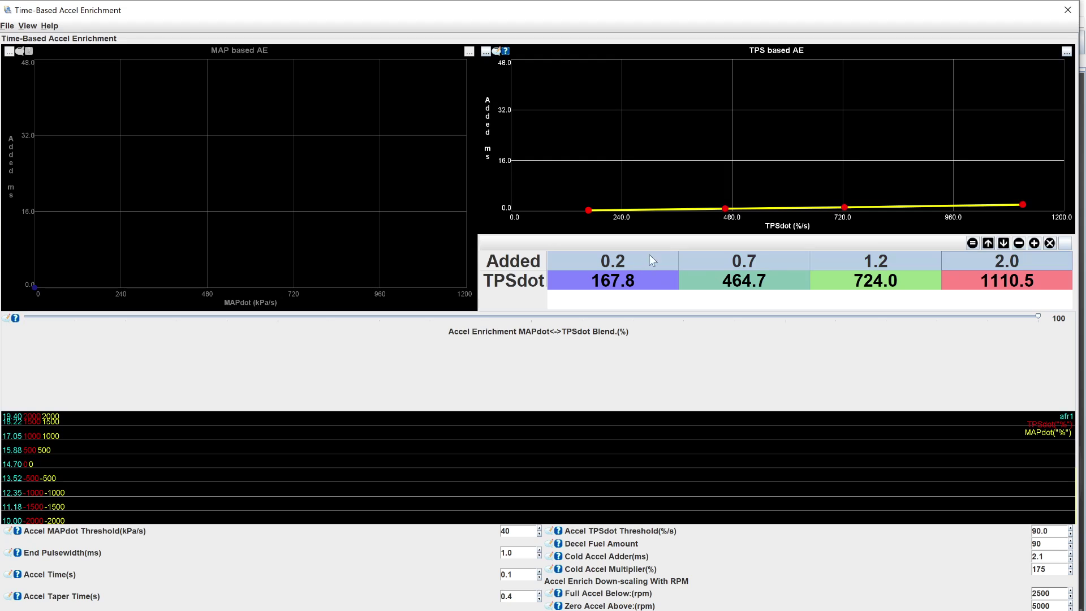
left_click(616, 267)
left_click(615, 280)
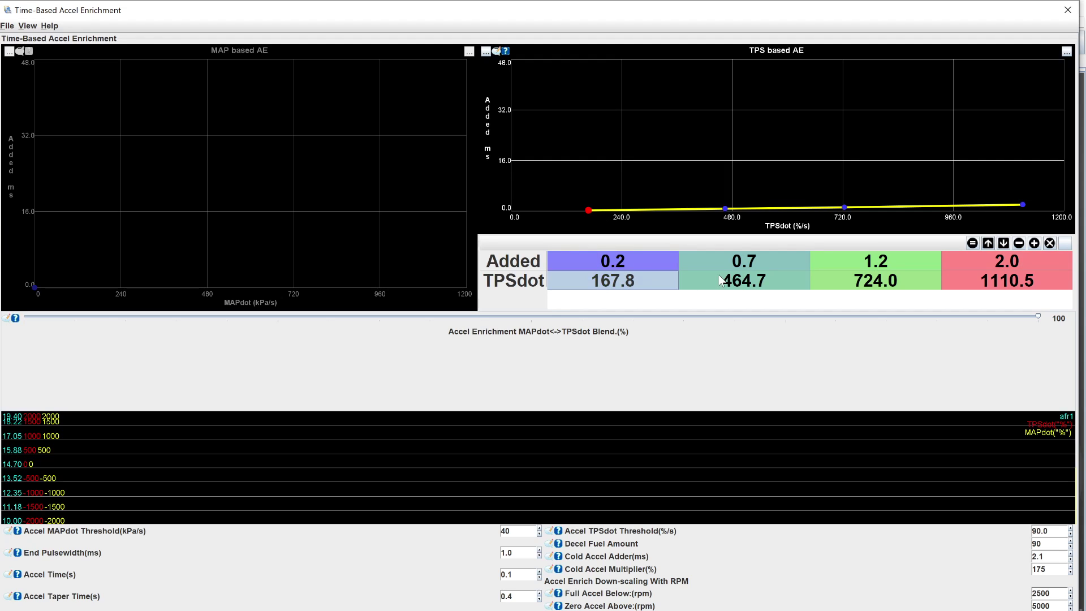
left_click(735, 266)
left_click(781, 278)
left_click(860, 266)
left_click(964, 263)
left_click(972, 282)
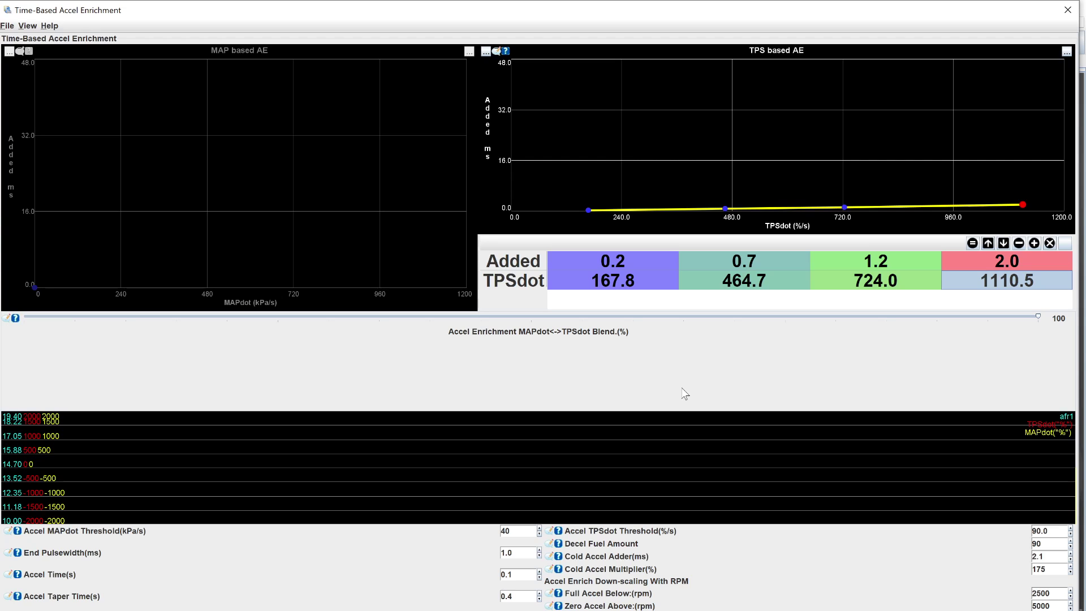
- Change the first Added value from 0.2 to 5.0
left_click(646, 268)
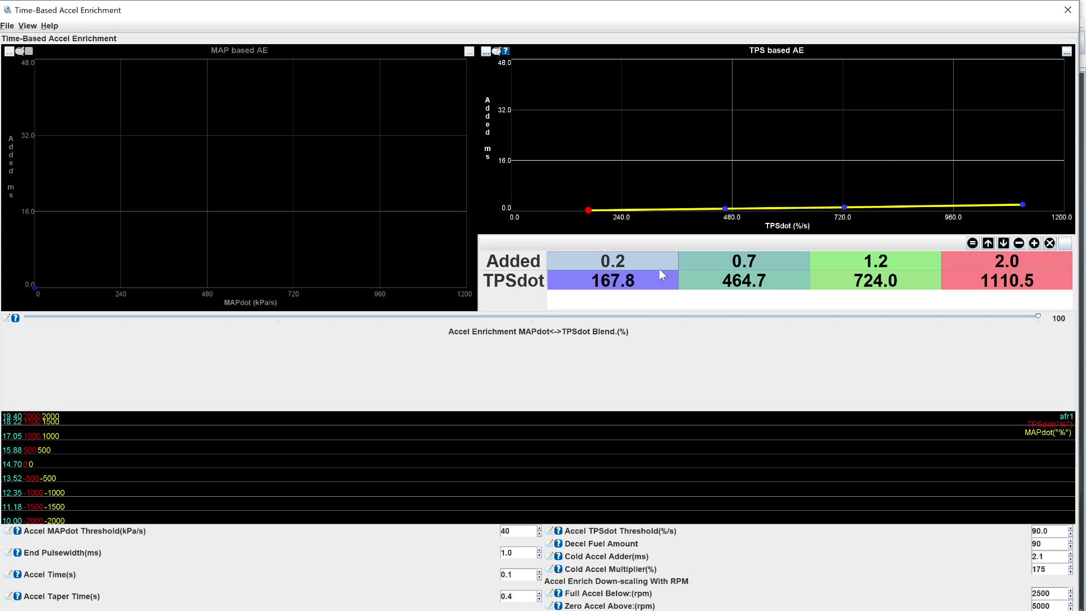
type("5")
key("Return")
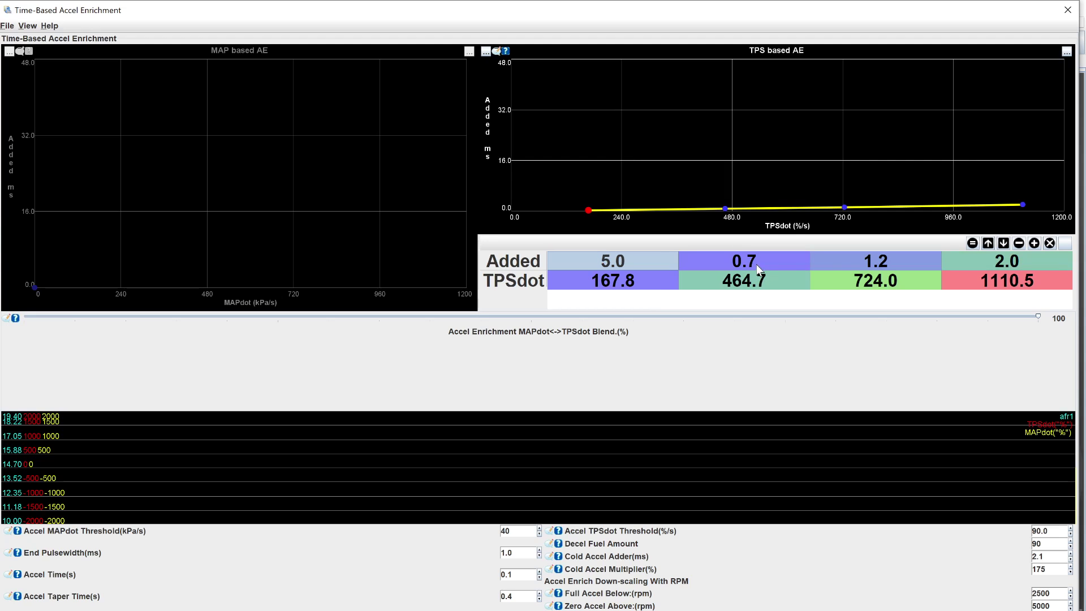
left_click(787, 262)
- Enter 3 and 6 into the first two Added cells, then undo back to the original values
left_click(647, 264)
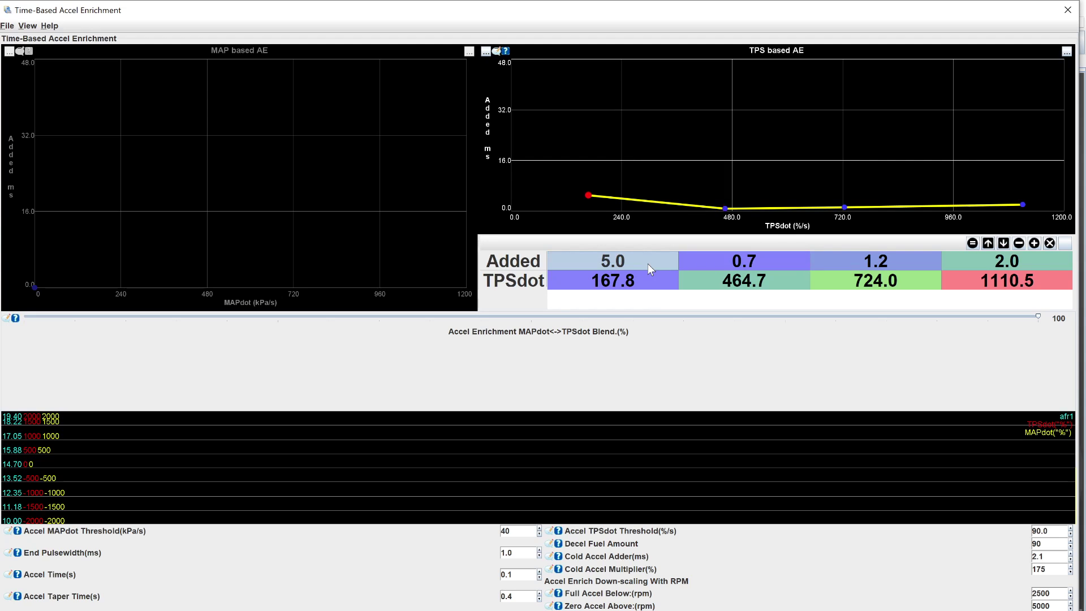
type("3")
left_click(739, 263)
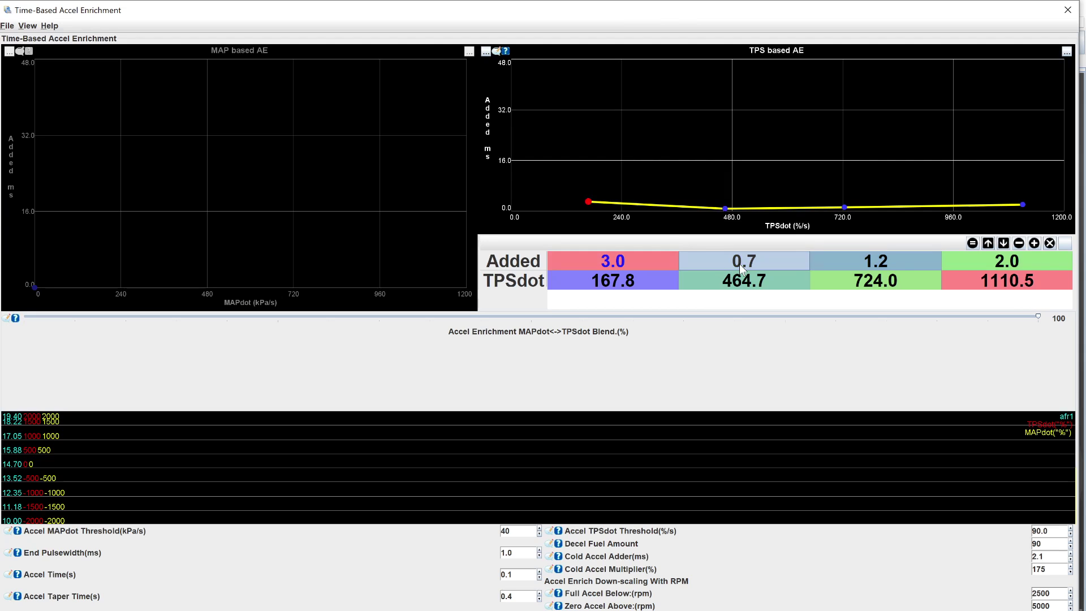
type("6")
key("Return")
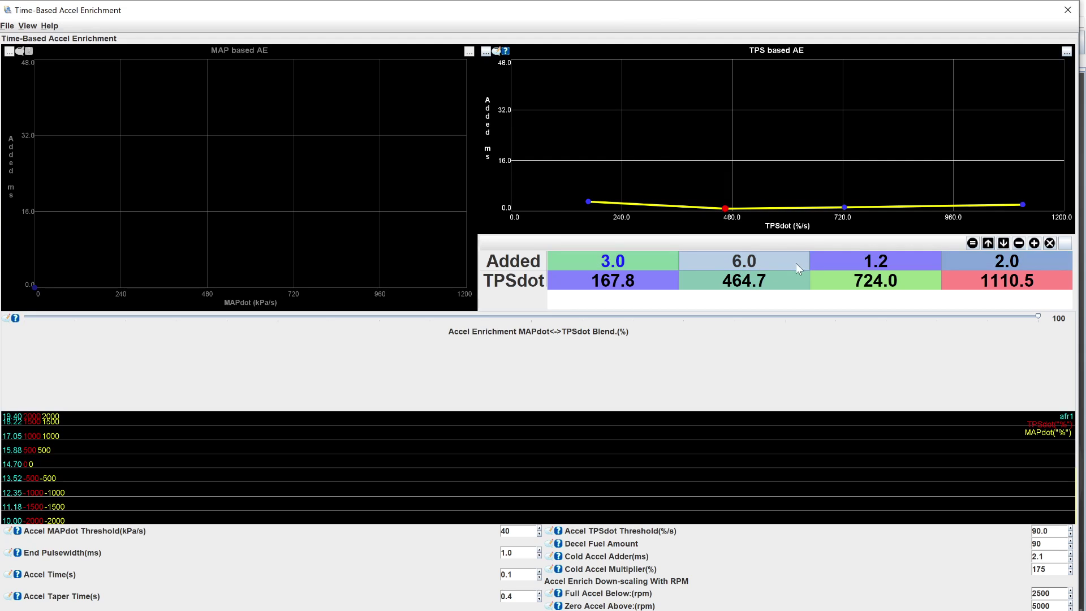
left_click(864, 263)
left_click(1016, 267)
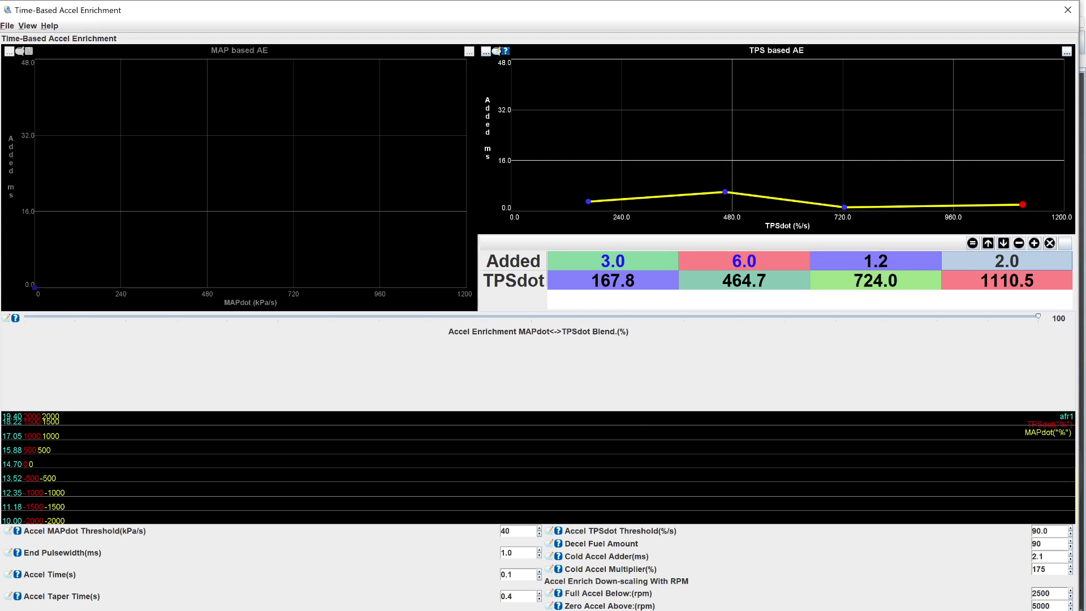
key("ctrl+z")
key("ctrl+z")
key("ctrl+z")
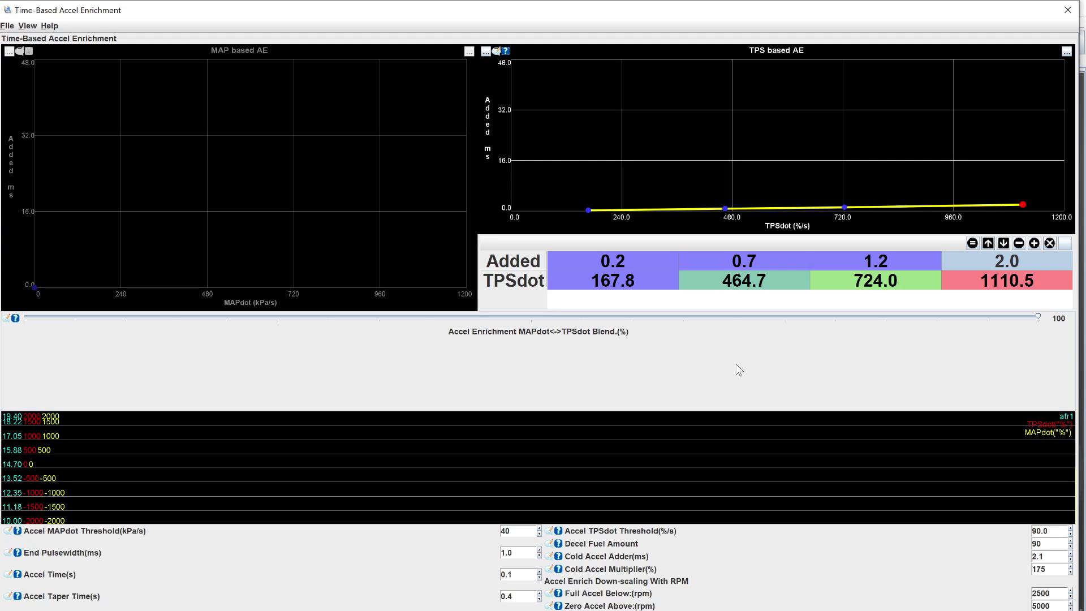
left_click(611, 260)
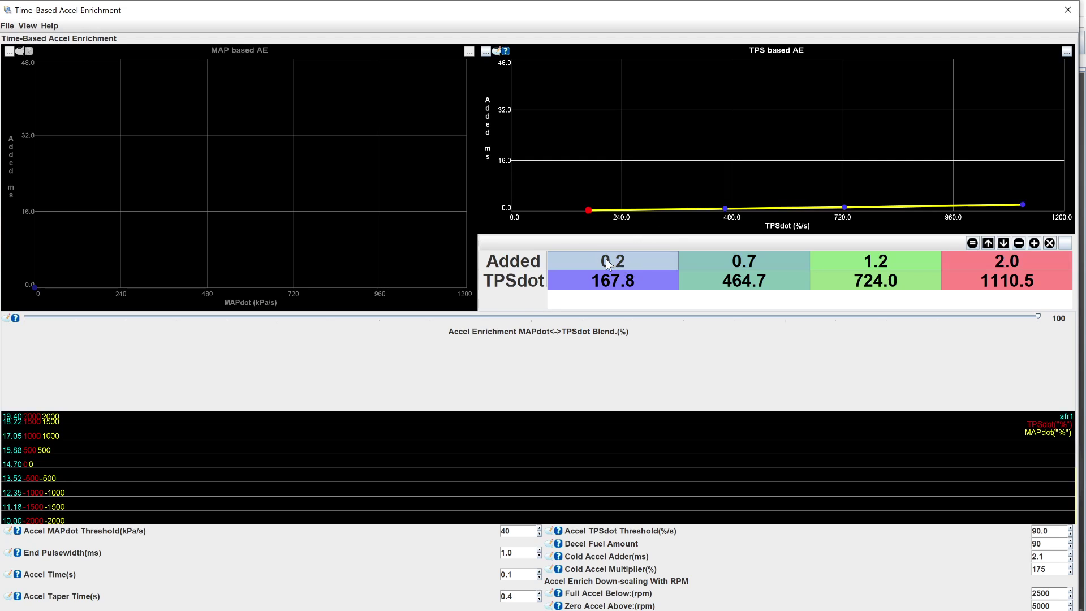
left_click_drag(664, 261, 1016, 263)
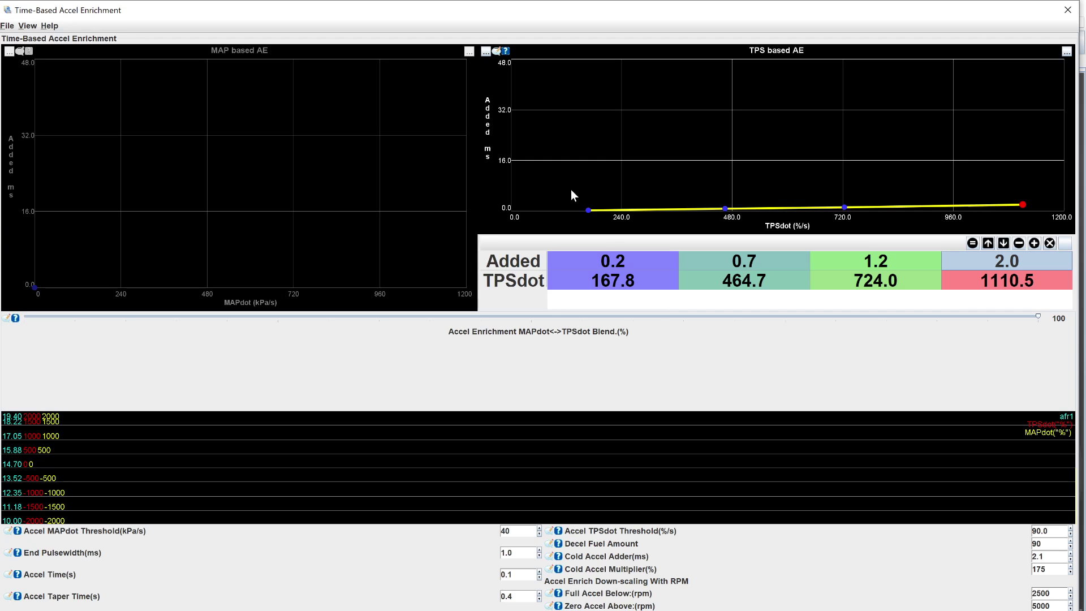
left_click_drag(613, 262, 971, 267)
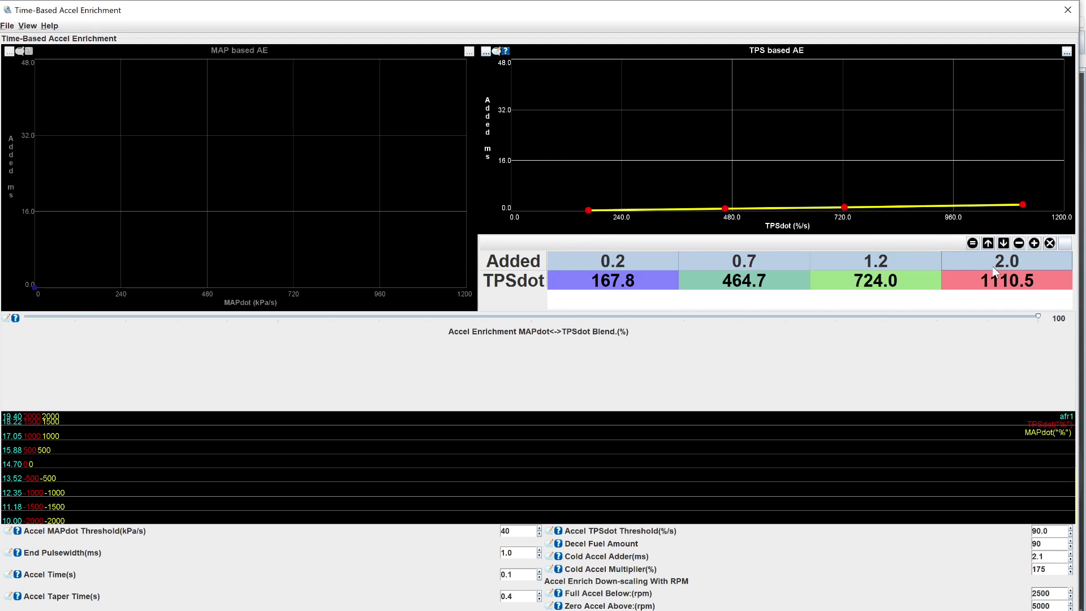
left_click(620, 268)
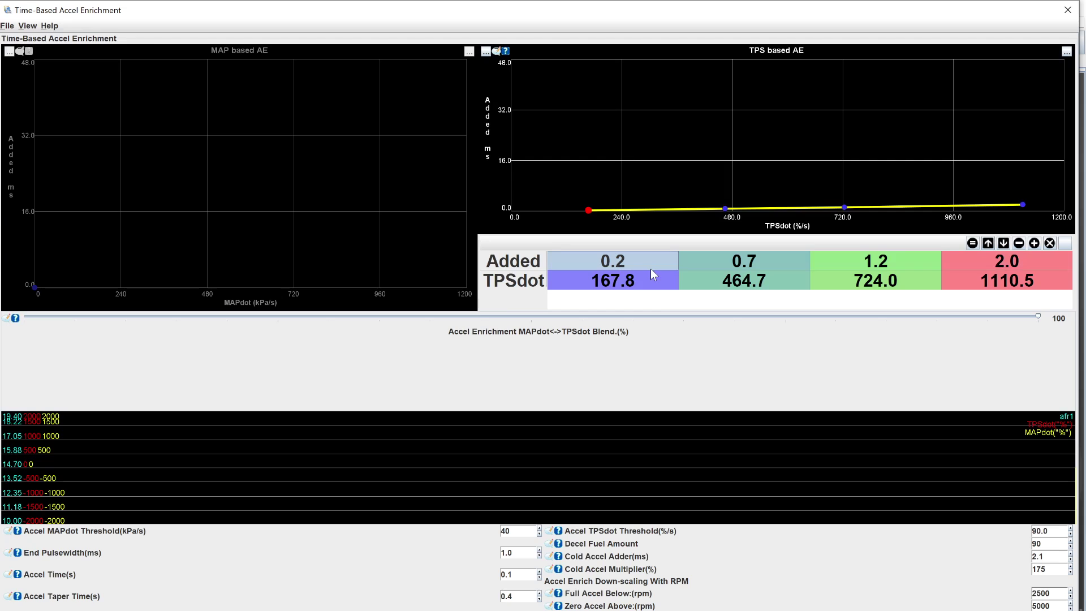
left_click(751, 269)
left_click(869, 272)
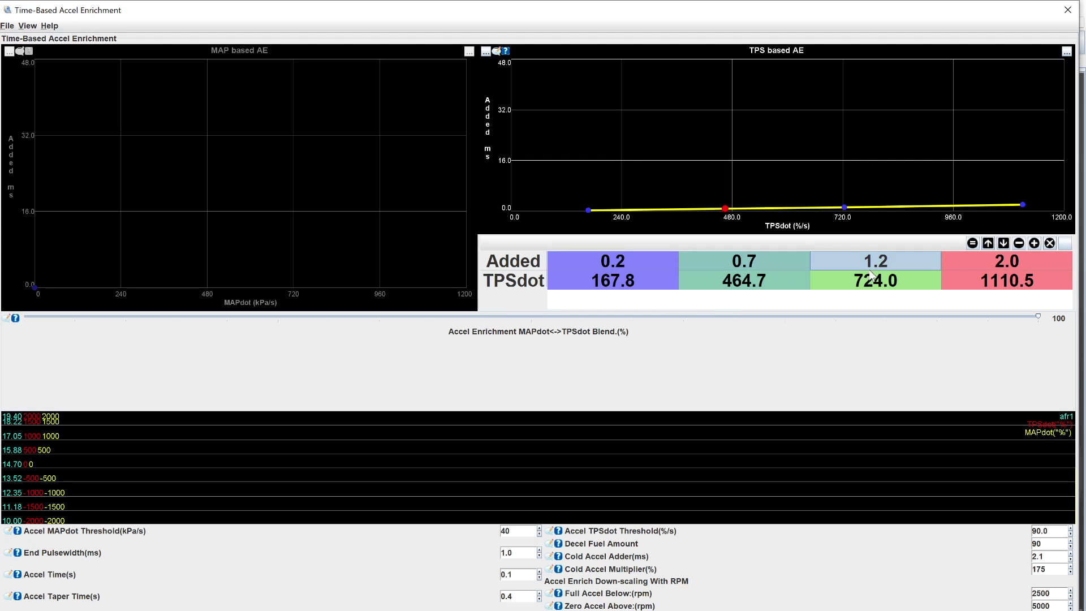
left_click(989, 263)
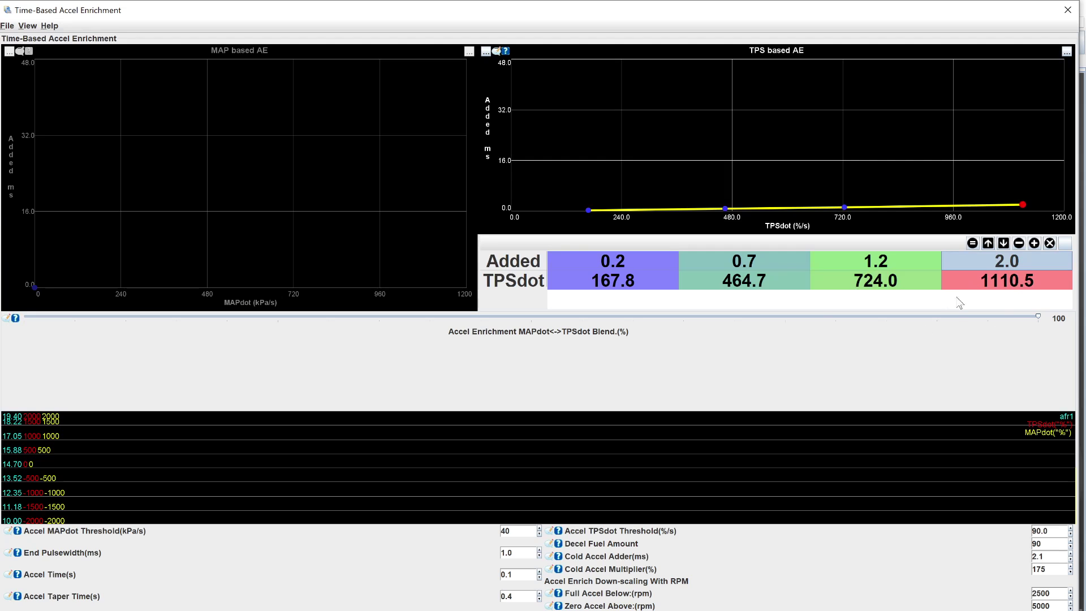
left_click(1004, 281)
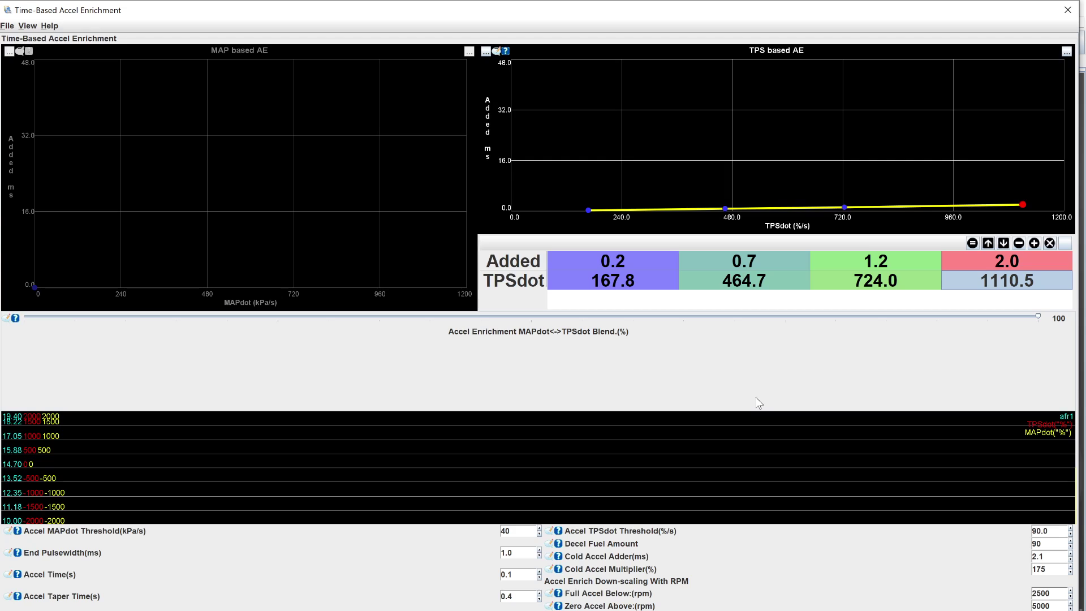
left_click(595, 270)
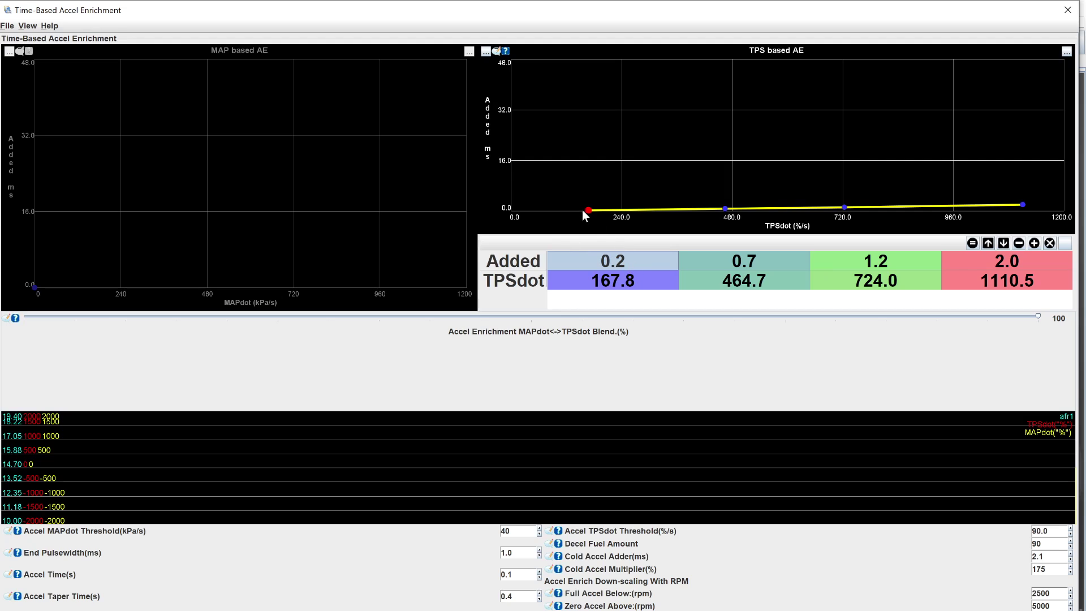
type("1")
left_click(691, 266)
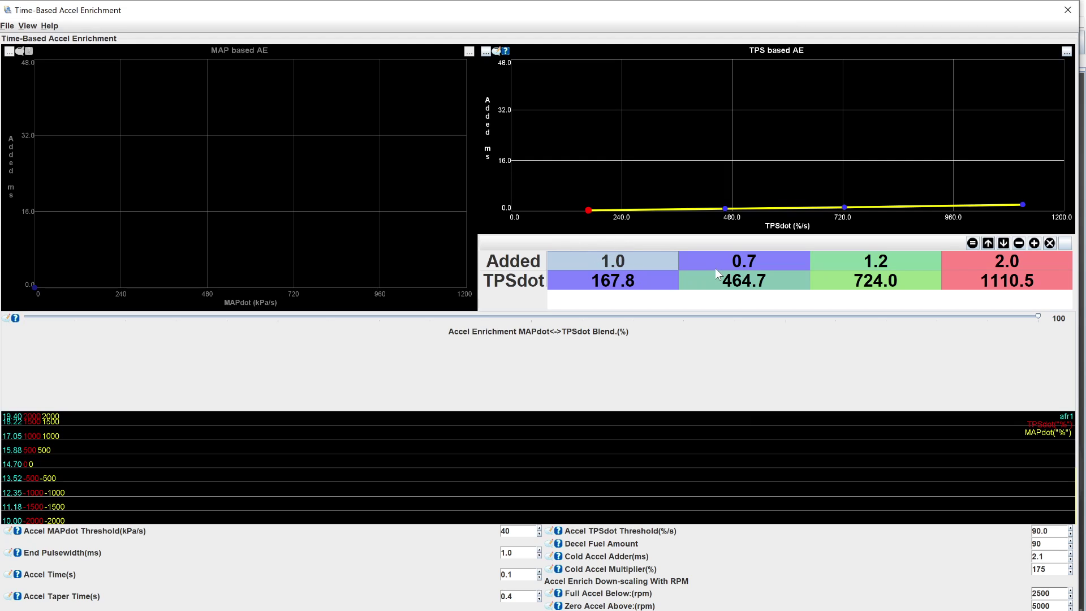
type("2")
left_click(837, 283)
type("3")
left_click(1013, 274)
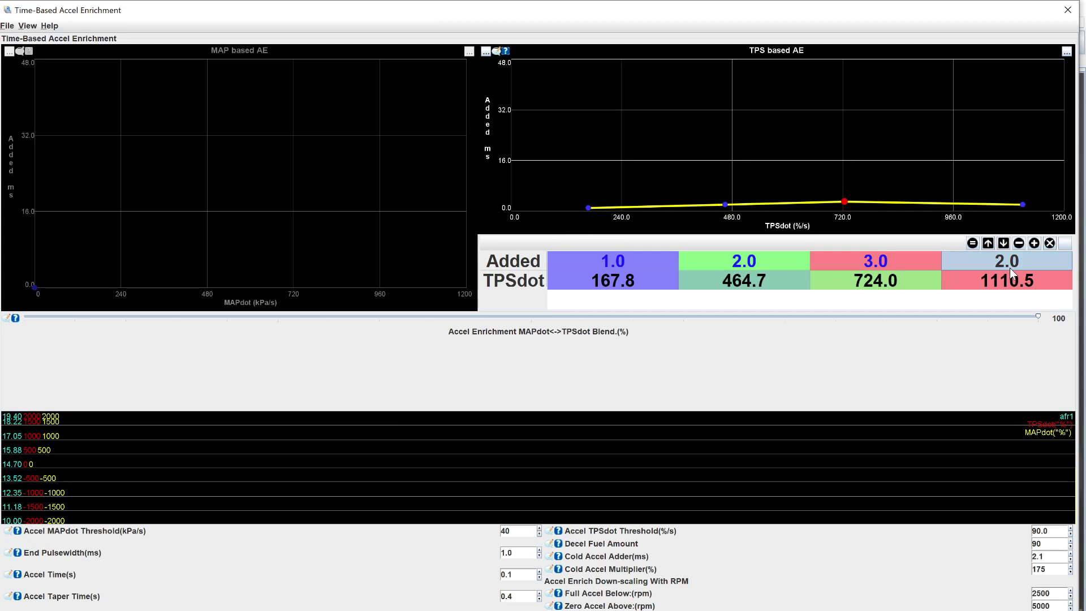
type("4")
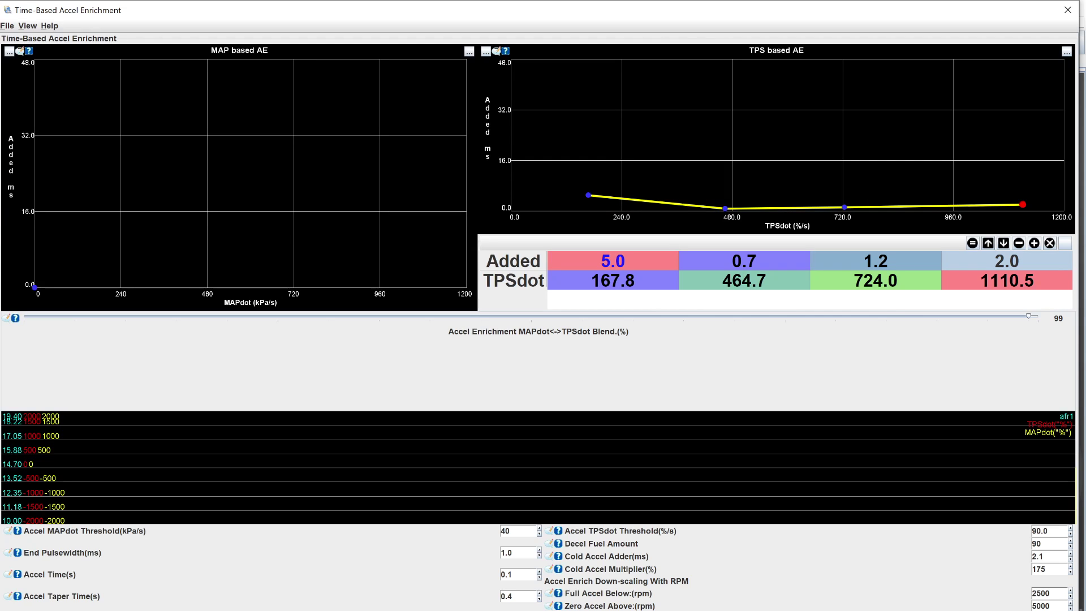
key("Left")
key("Left")
key("Right")
key("Right")
key("Right")
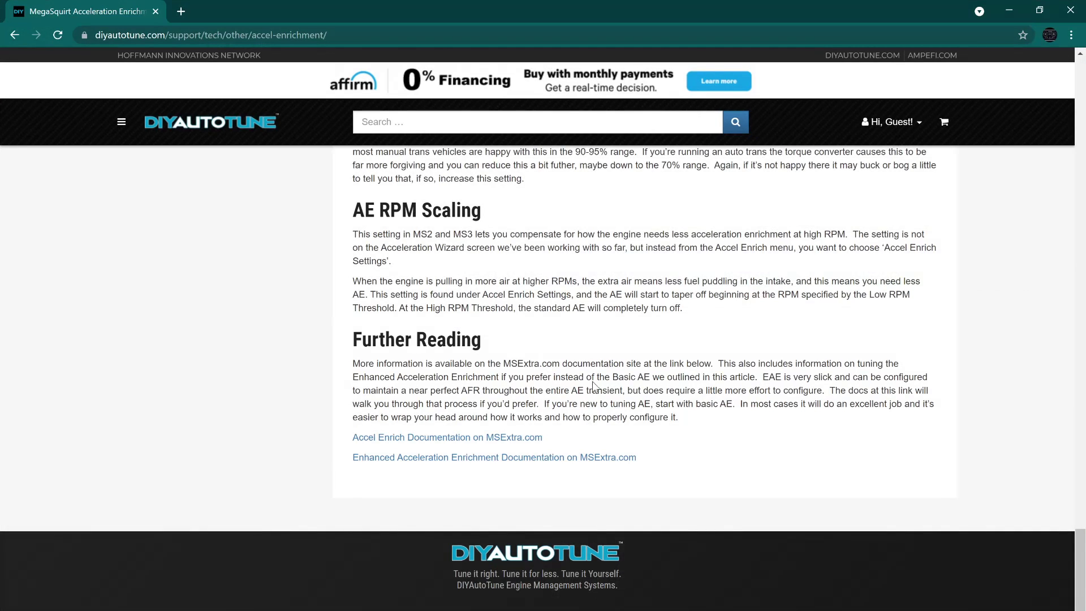
- Scroll the DIYAutoTune AE article to the 'Tuning the Accel Enrichment Tables' wizard screenshot
scroll(600, 396, "up", 15)
scroll(605, 400, "up", 4)
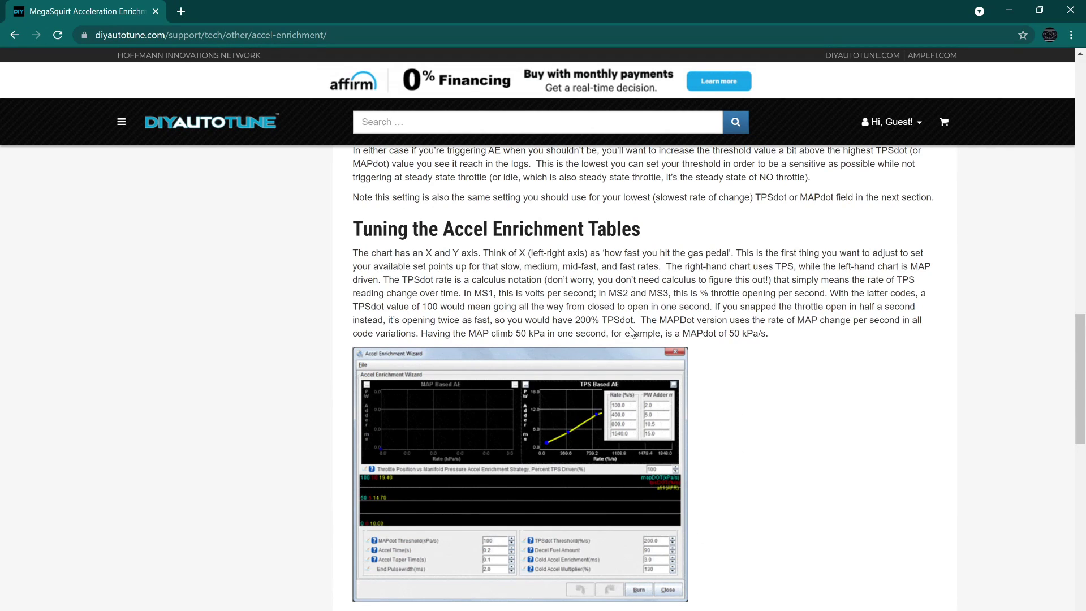
scroll(633, 332, "down", 1)
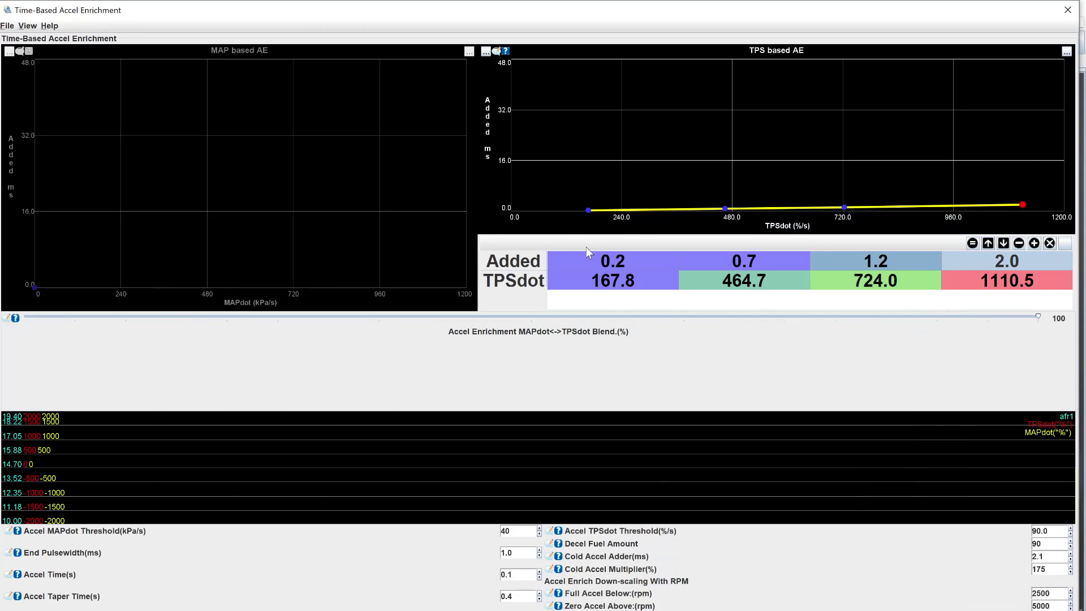
left_click(614, 262)
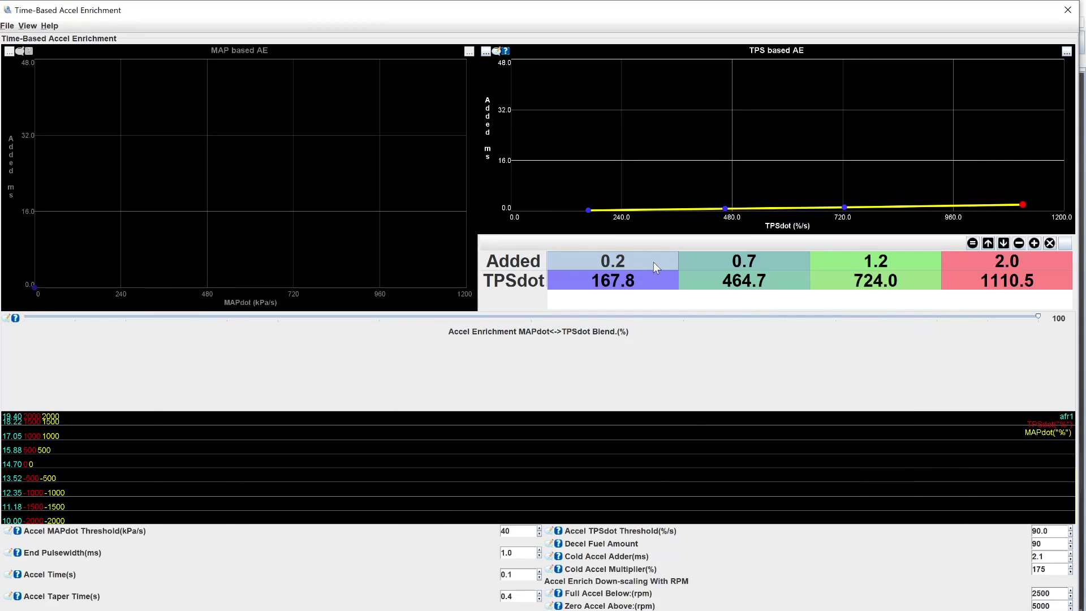
left_click(614, 287)
left_click(616, 264)
left_click(734, 264)
left_click(874, 261)
left_click(983, 259)
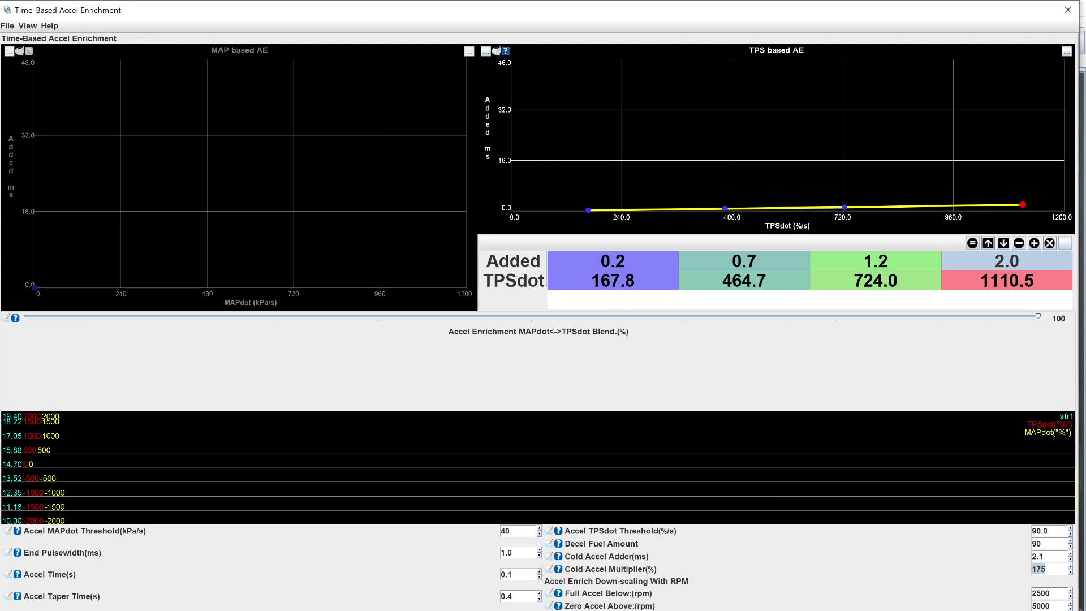
- Check the Cold Accel Adder (2.1) and Multiplier fields, then show the Decel Fuel Amount help
left_click(1042, 556)
key("Tab")
key("shift+Tab")
left_click(1038, 556)
left_click(560, 545)
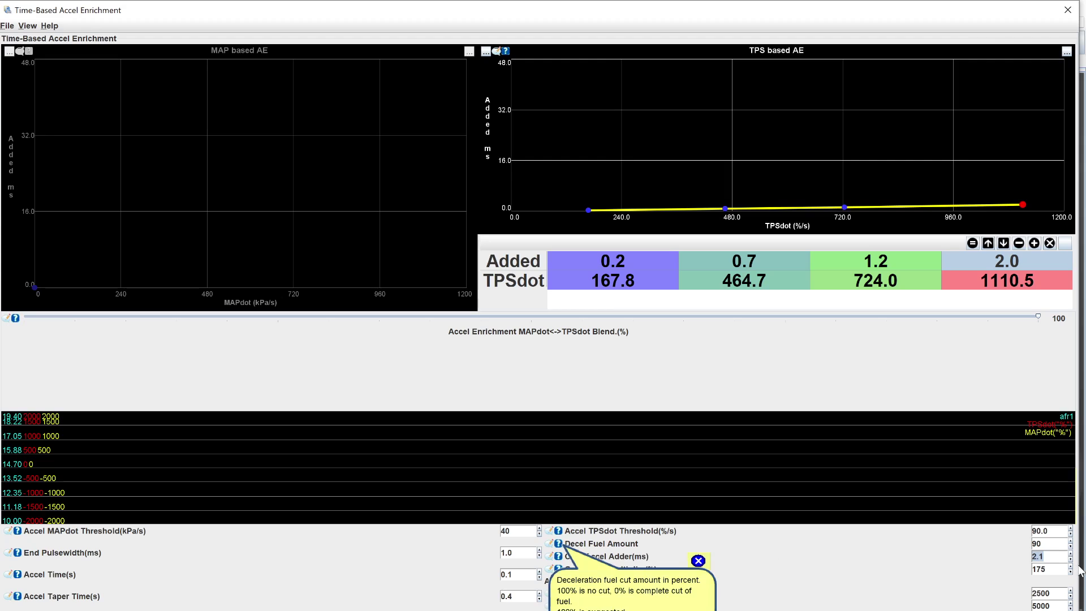
- Dismiss, reopen and dismiss again the Decel Fuel Amount help, leaving the value at 90
left_click(1038, 544)
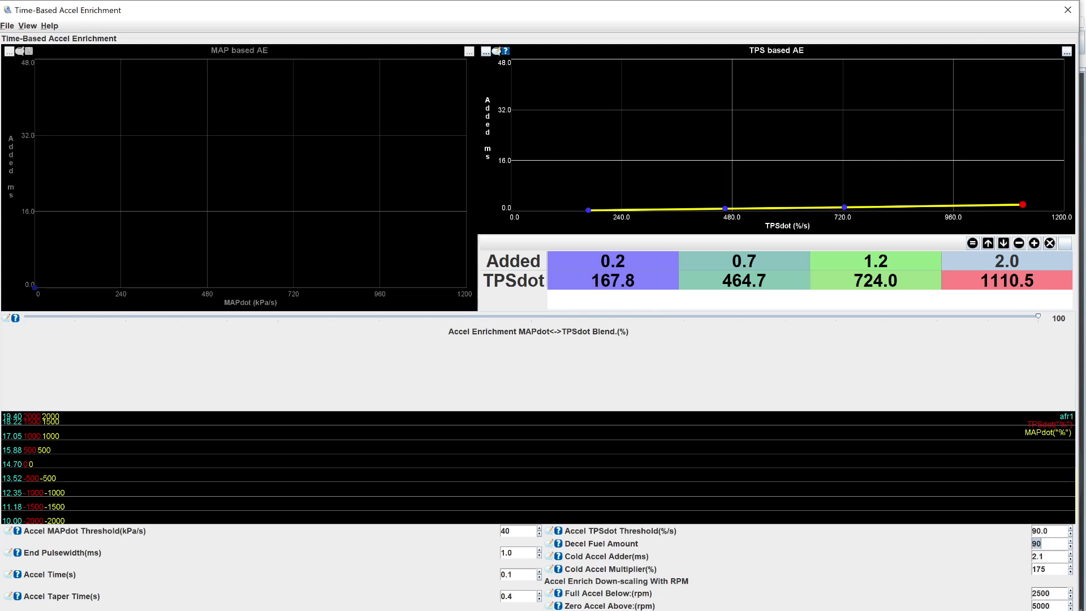
left_click(558, 544)
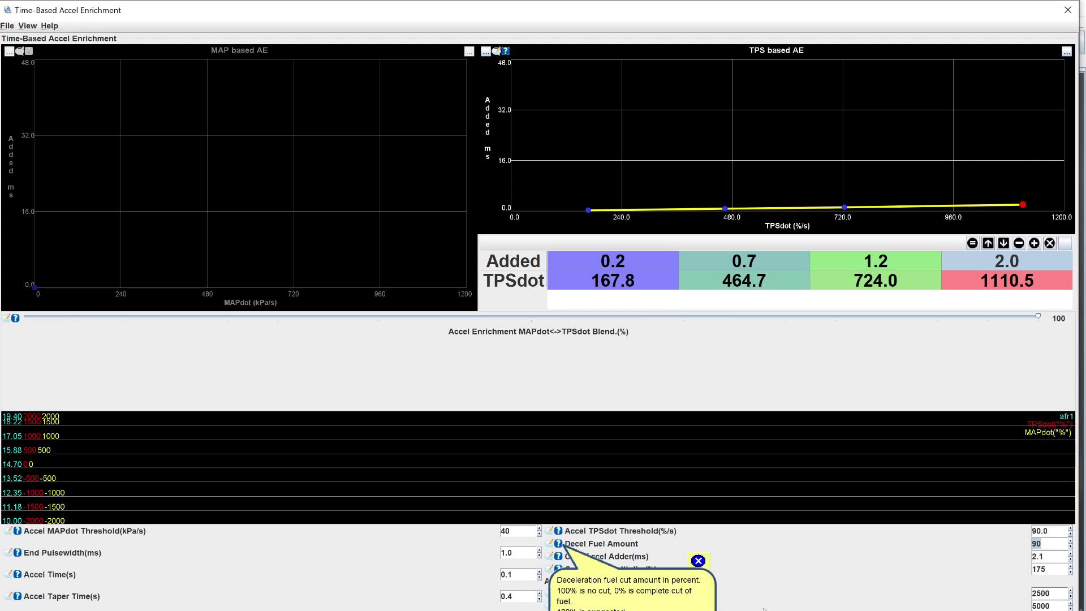
left_click(989, 549)
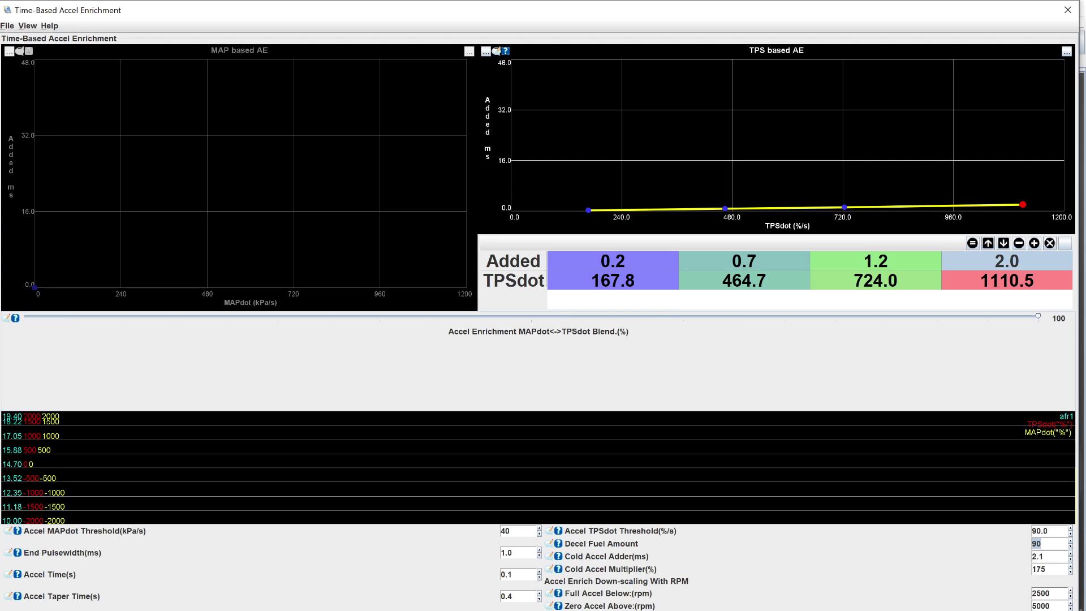
left_click(1041, 544)
left_click(1040, 592)
key("Tab")
key("Tab")
key("ctrl+a")
left_click(8, 574)
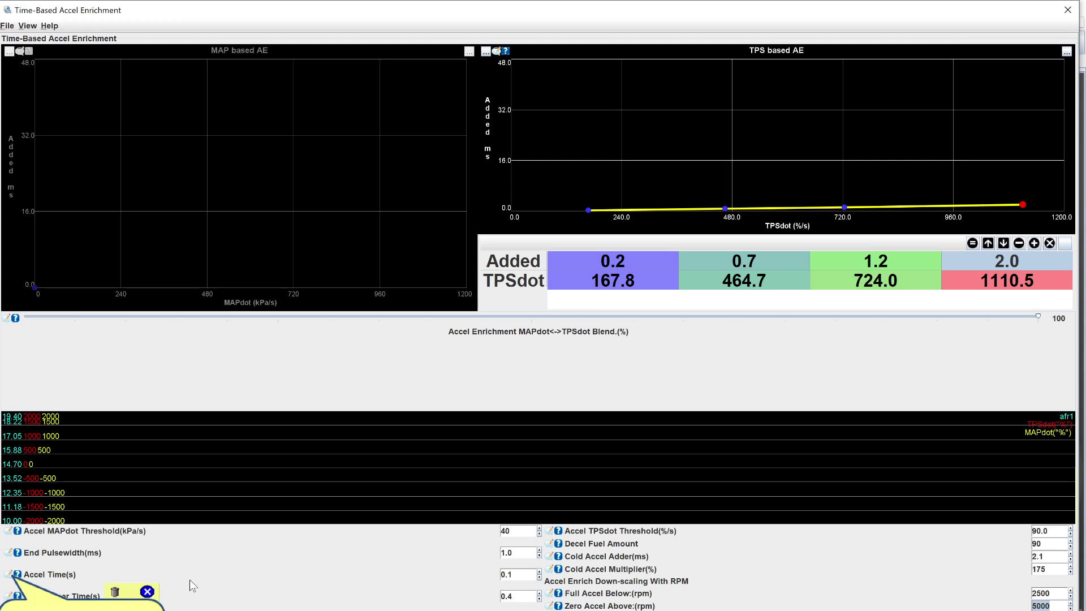
left_click(147, 591)
left_click(16, 575)
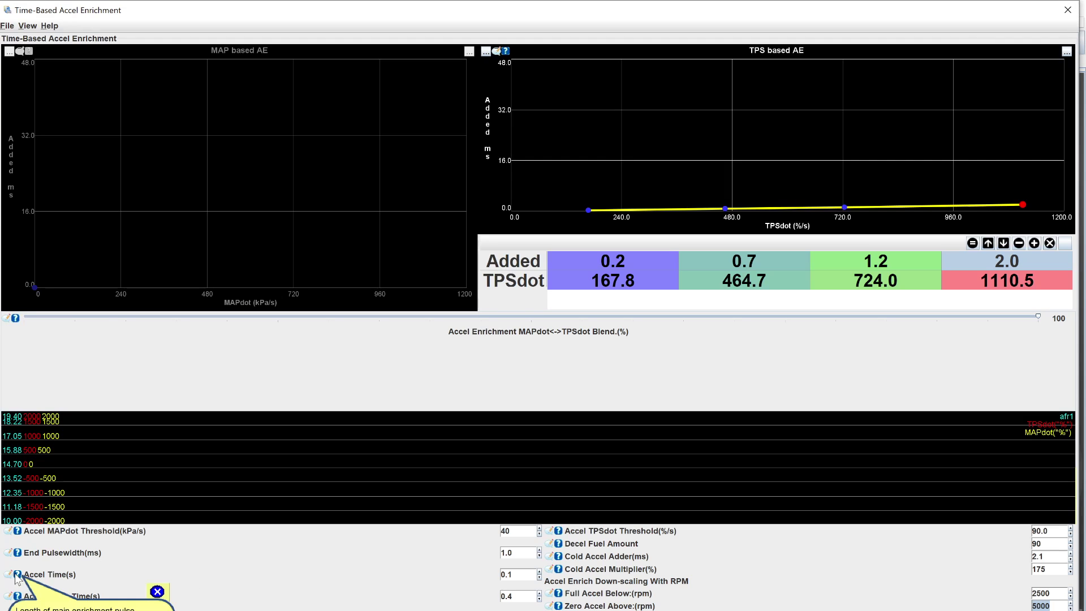
left_click(158, 591)
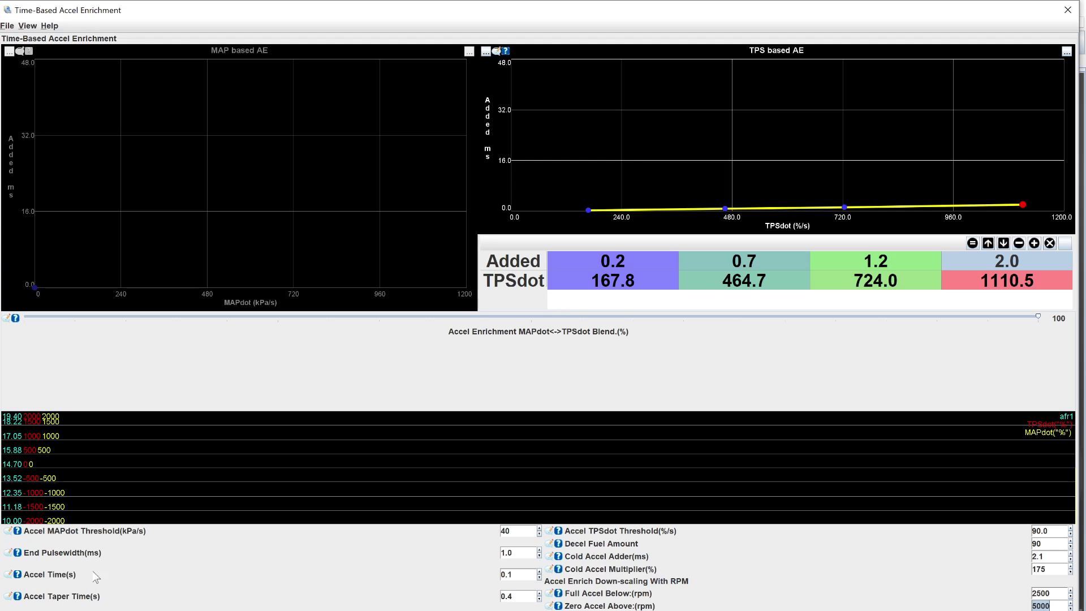
left_click(515, 574)
mouse_move(24, 599)
left_click(509, 553)
mouse_move(18, 575)
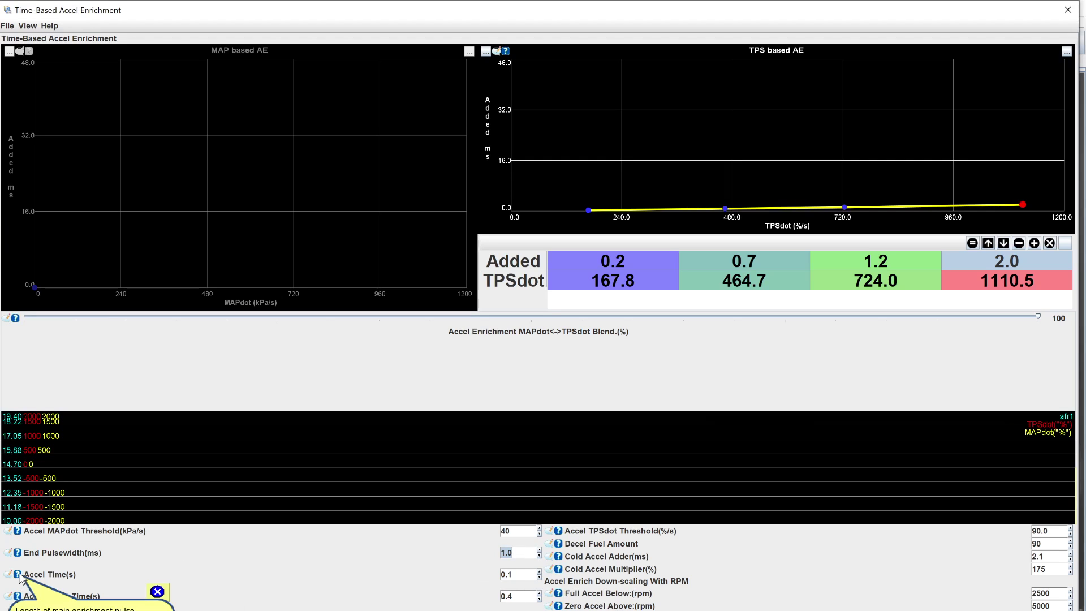
mouse_move(18, 553)
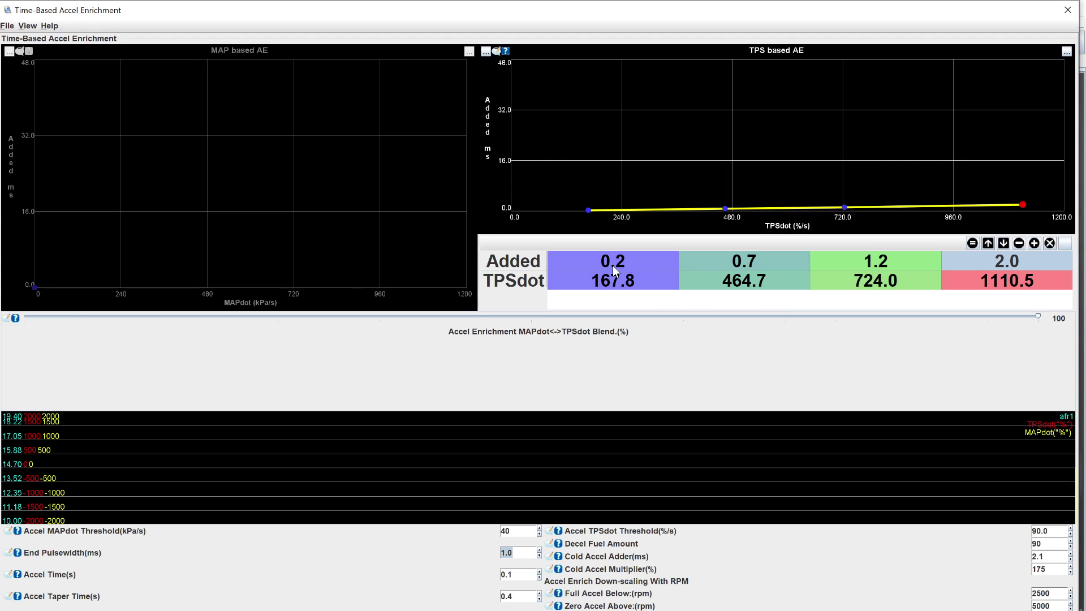
left_click(1021, 261)
left_click(653, 264)
left_click(765, 263)
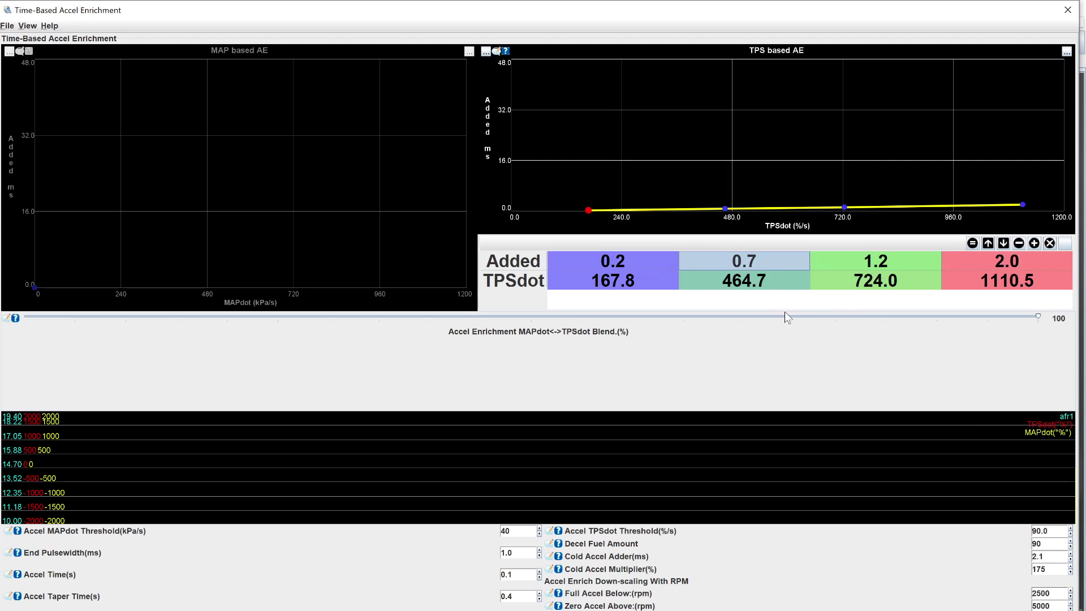
left_click(875, 259)
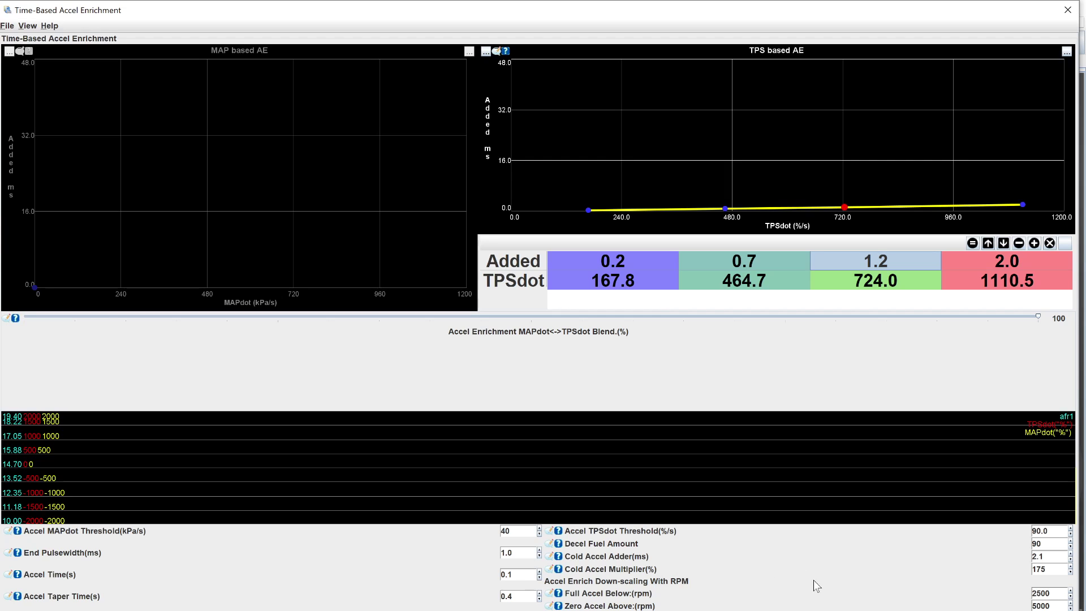
- Select the Added values 0.2 through 2.0 and the TPSdot cells 167.8 and 1110.5
left_click(666, 261)
left_click(760, 257)
left_click(882, 261)
left_click(993, 261)
left_click_drag(663, 262, 1012, 267)
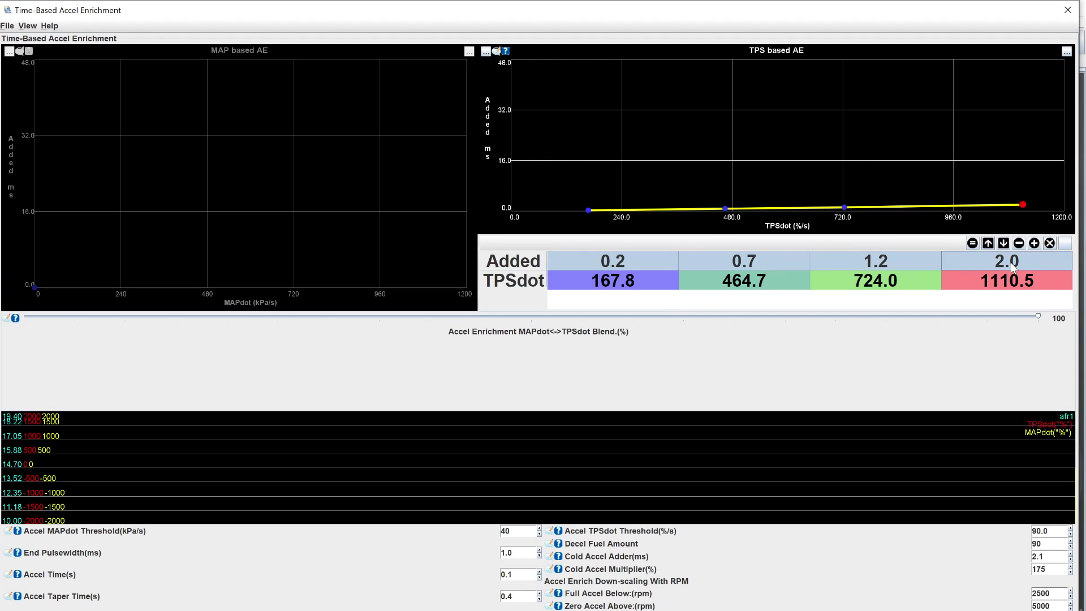
left_click(622, 287)
left_click(1015, 293)
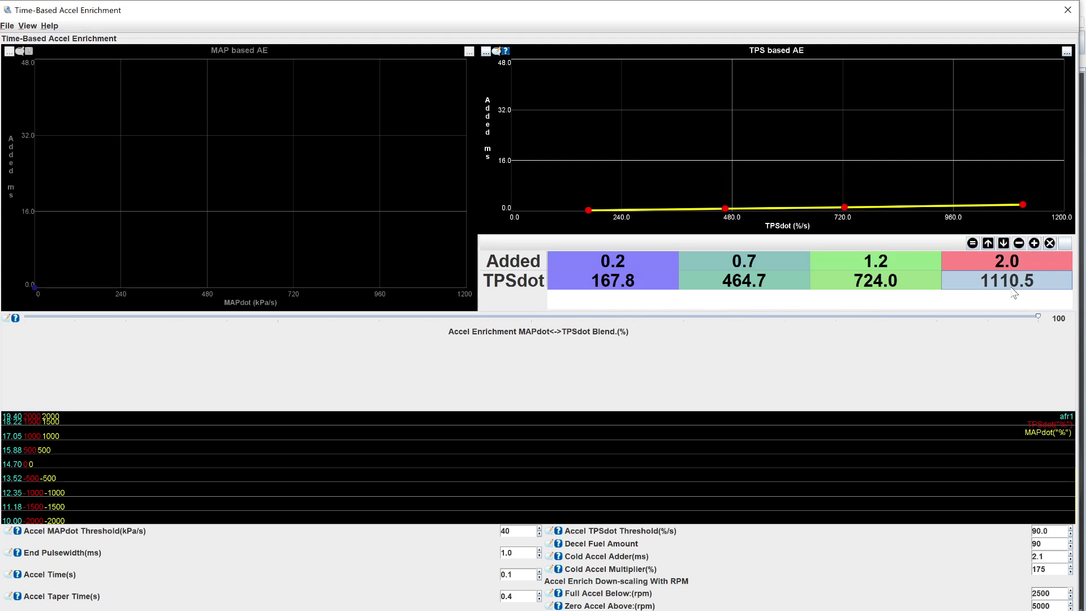
- Step through the Added values 0.2, 0.7, 1.2 and 2.0 twice without editing them
left_click(600, 257)
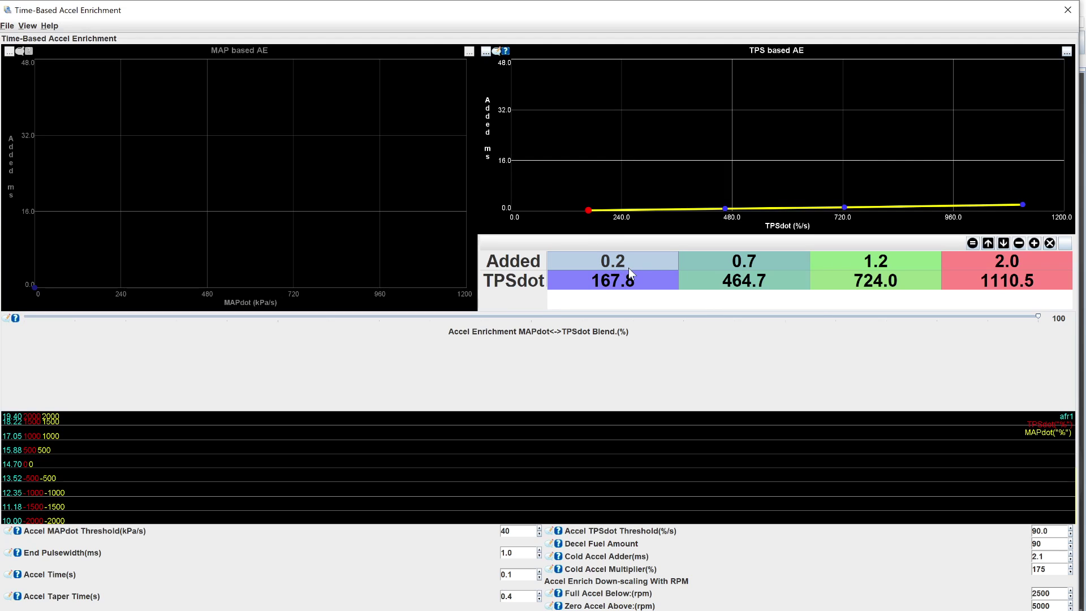
left_click(795, 268)
left_click(928, 260)
left_click(986, 259)
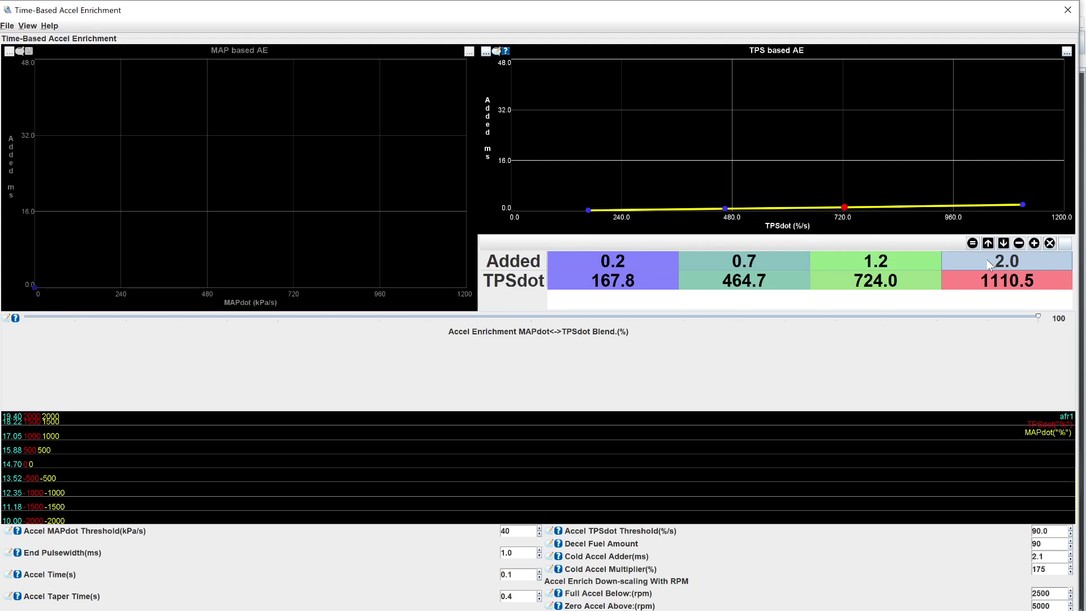
left_click(623, 264)
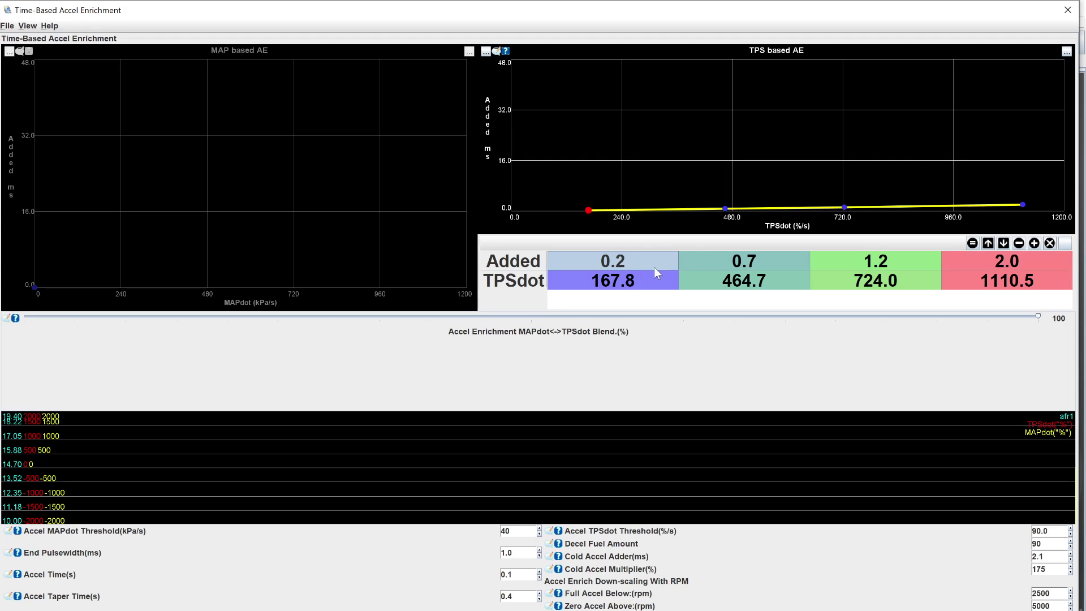
left_click(774, 261)
left_click(869, 263)
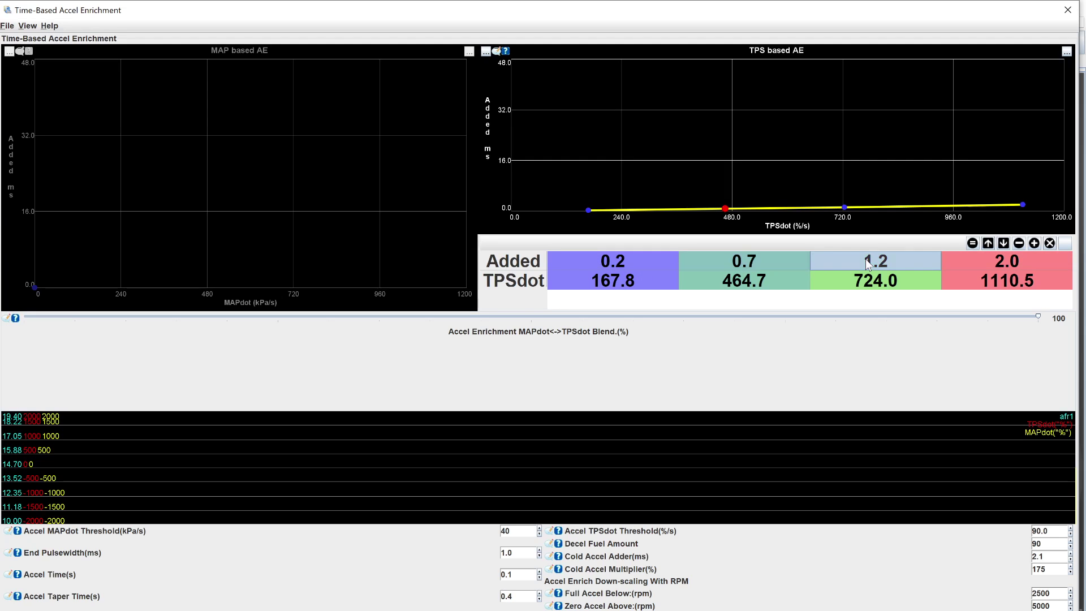
left_click(984, 256)
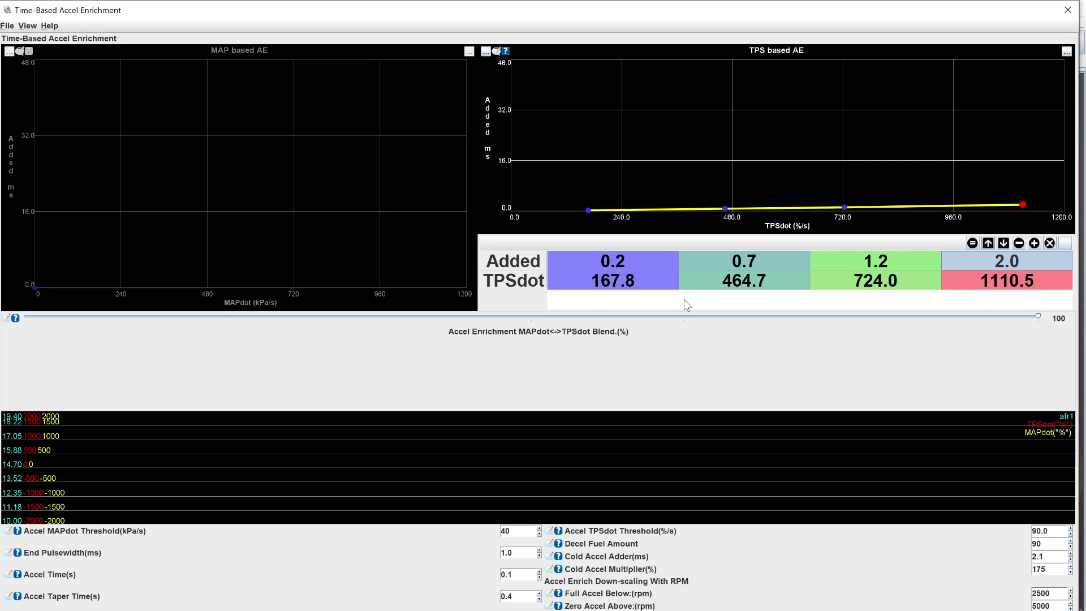
- Step across the Added row again, drag-select it, then narrow the selection to 0.2
left_click(628, 268)
left_click(738, 265)
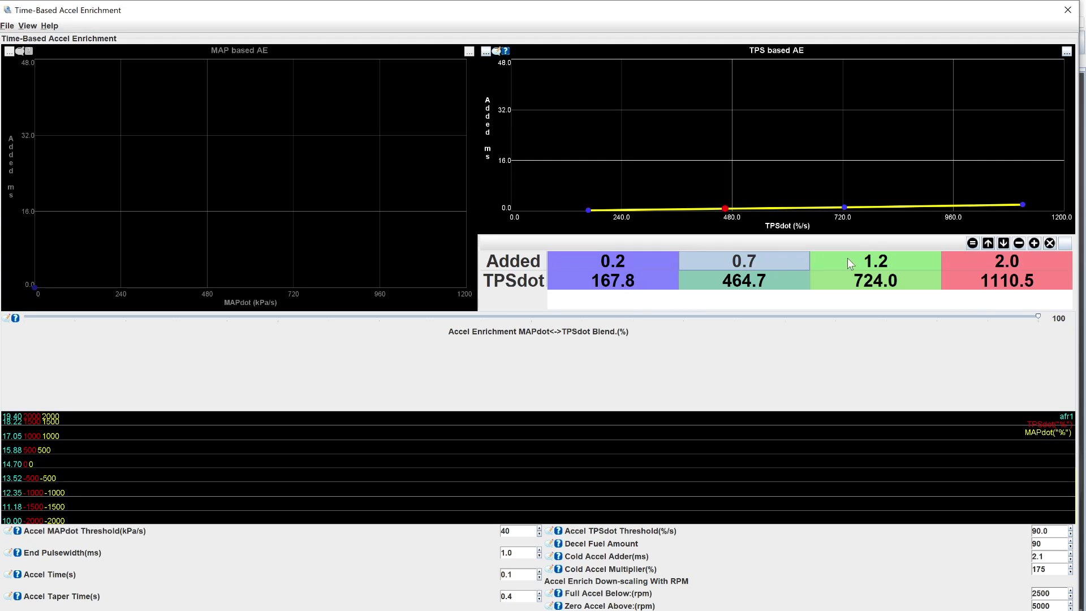
left_click(850, 256)
left_click(984, 263)
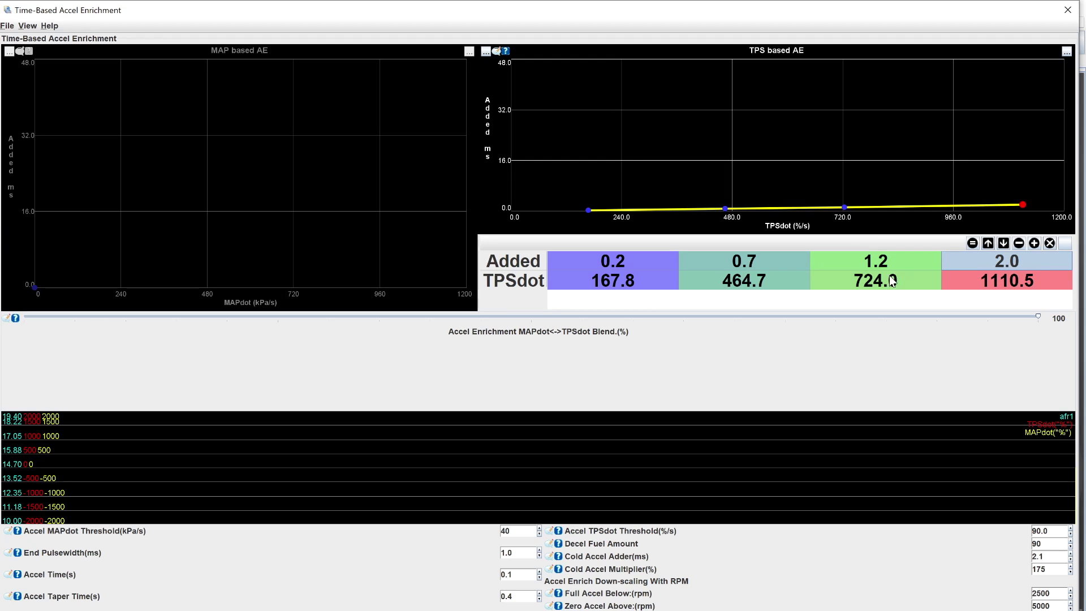
left_click(618, 259)
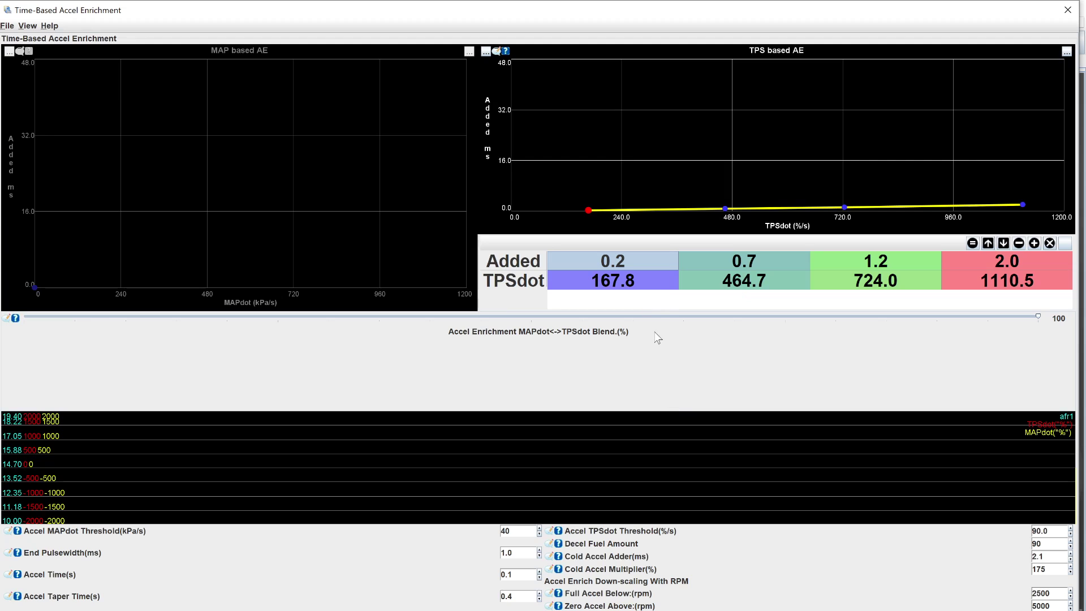
left_click_drag(636, 260, 1000, 277)
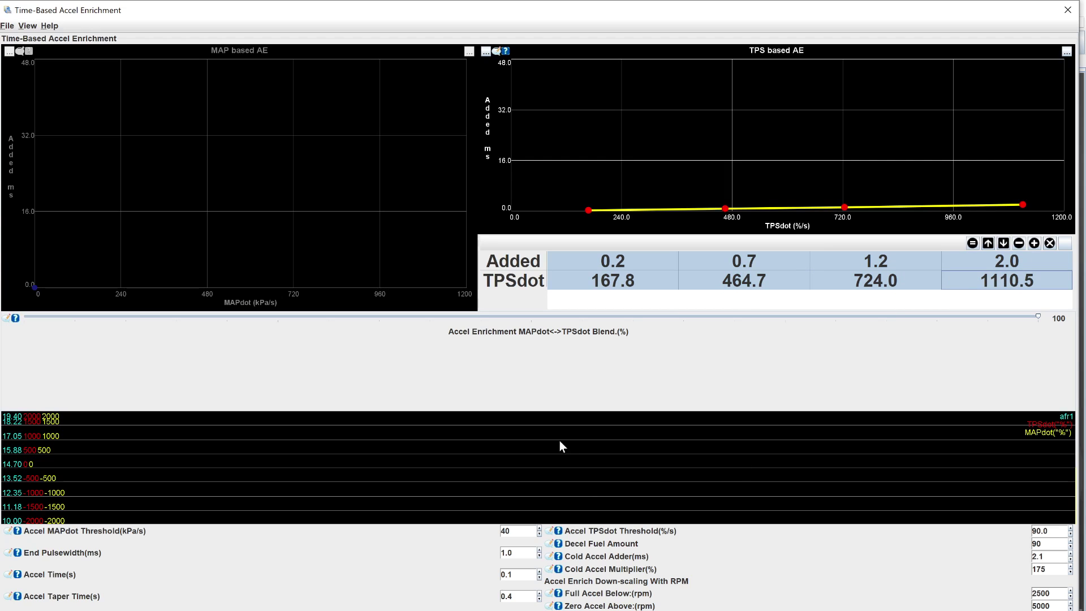
left_click(557, 262)
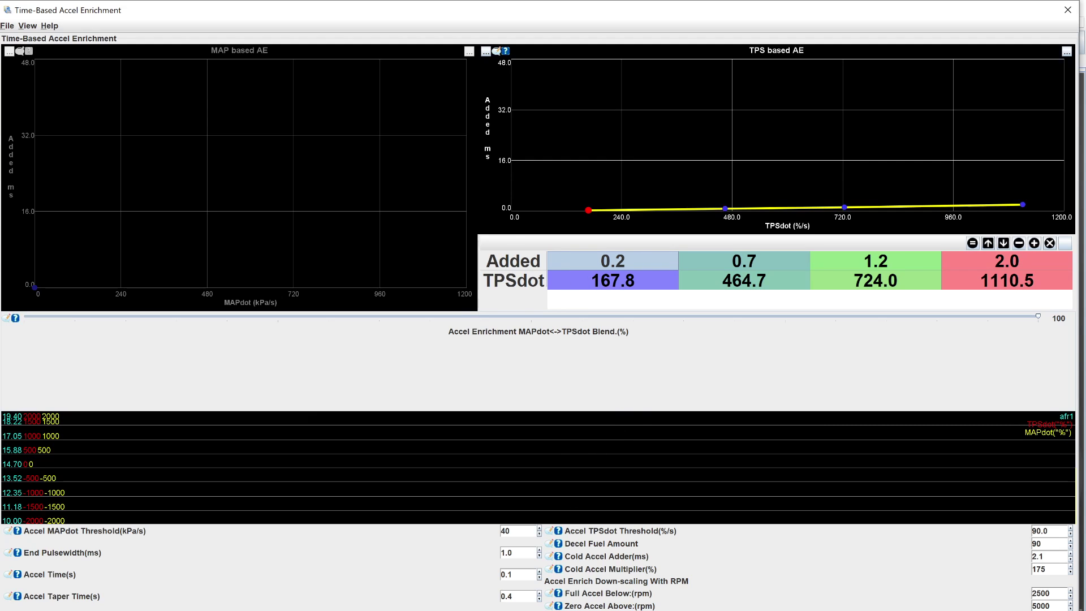
- Scroll through the DIYAutoTune MegaSquirt Acceleration Enrichment Tuning article, then return to the Time-Based Accel Enrichment window
left_click(509, 563)
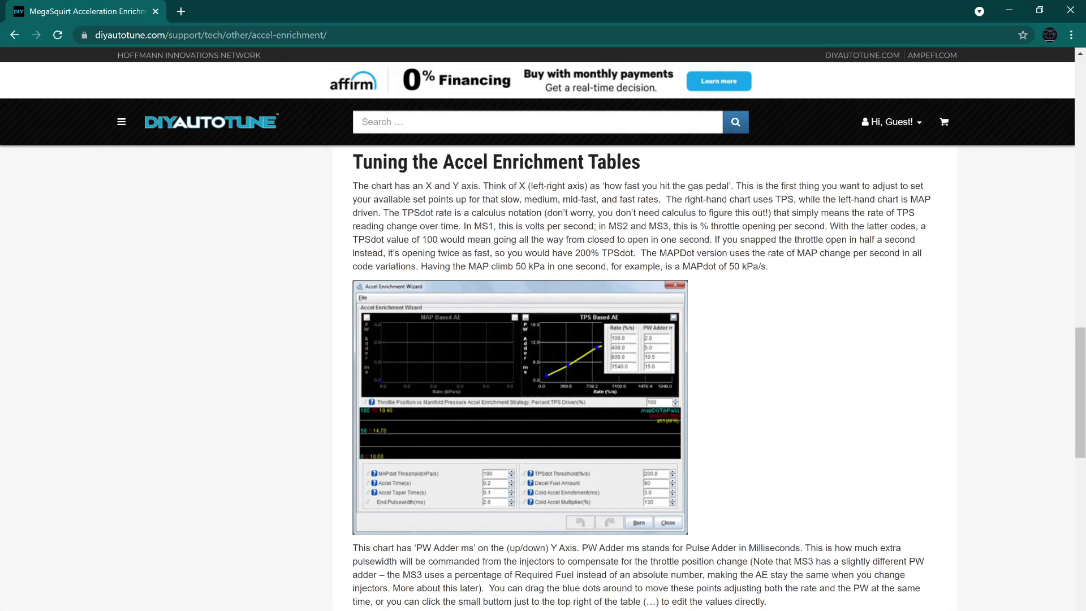
scroll(647, 342, "up", 20)
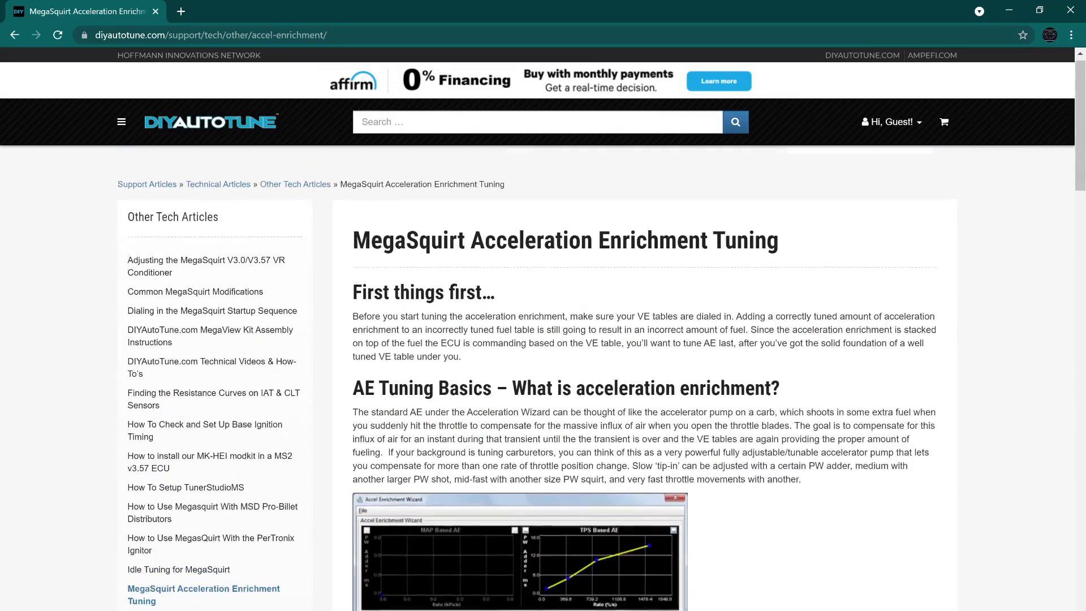
scroll(772, 350, "down", 6)
scroll(773, 350, "down", 15)
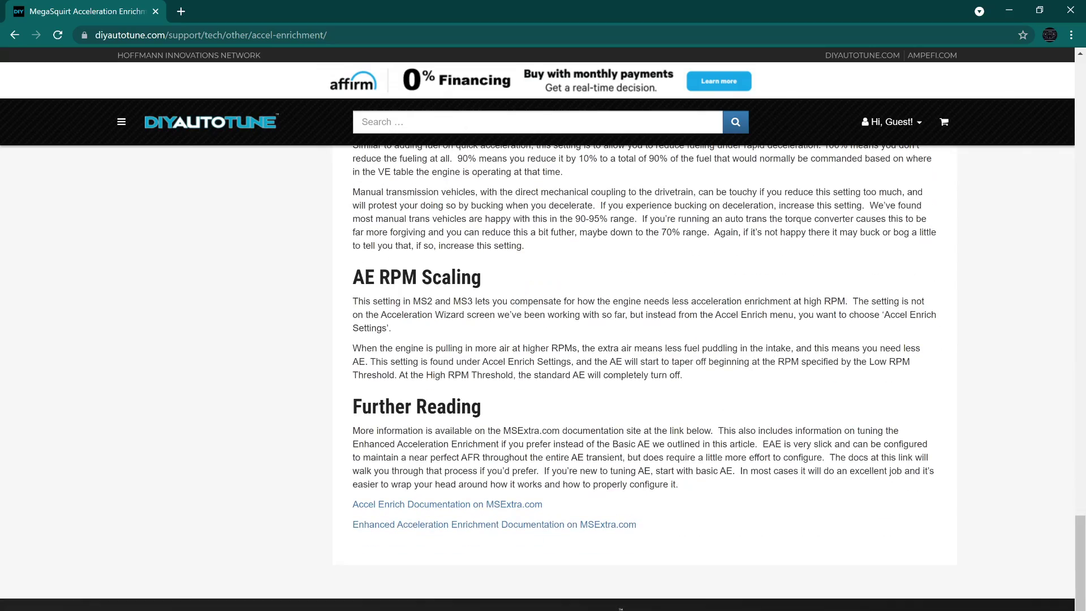
scroll(773, 350, "up", 20)
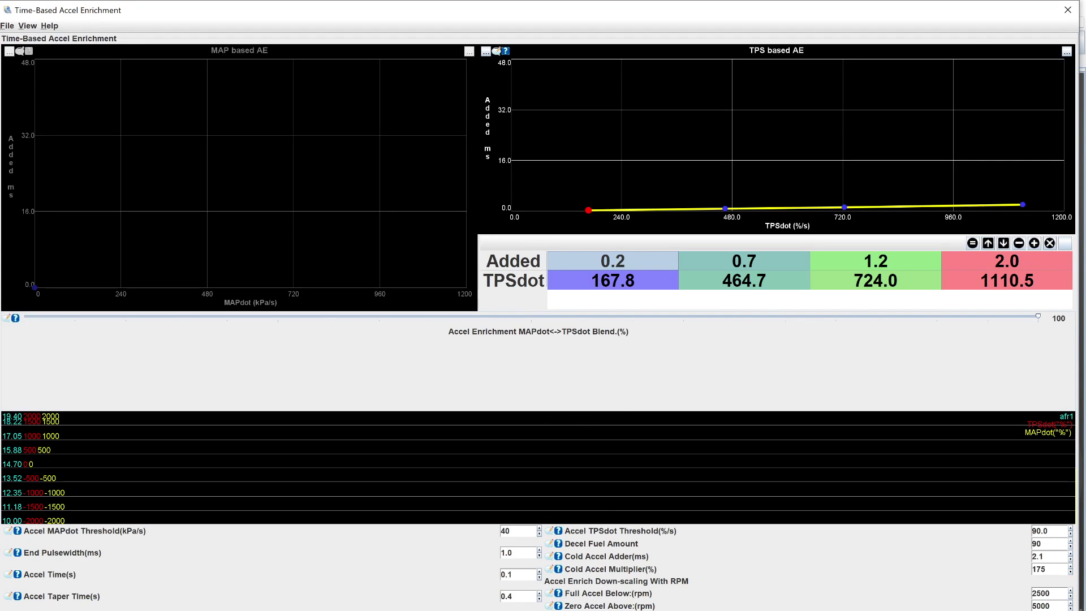
left_click(510, 596)
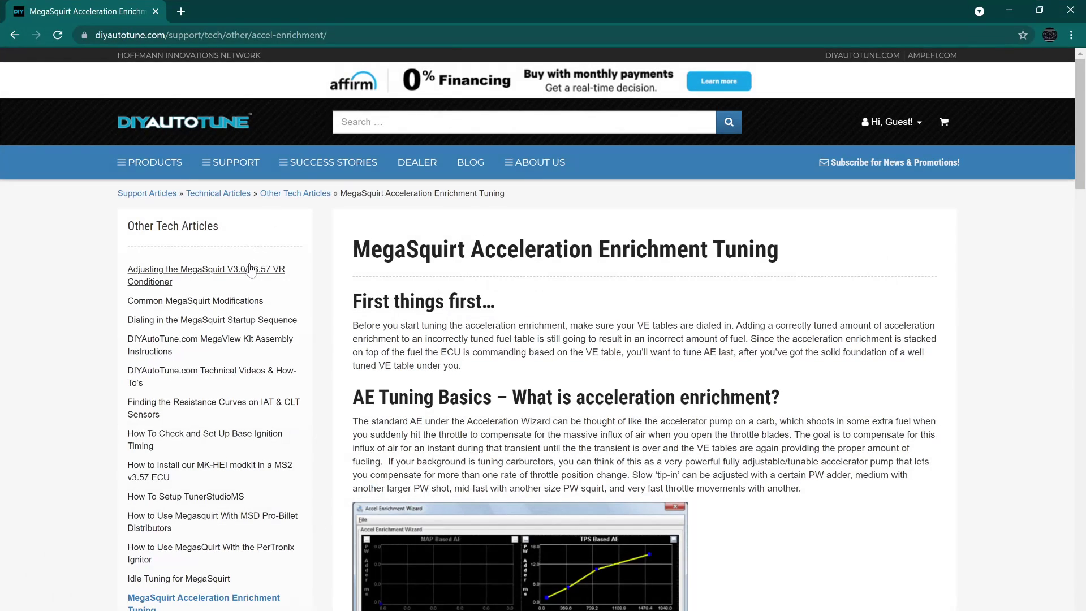